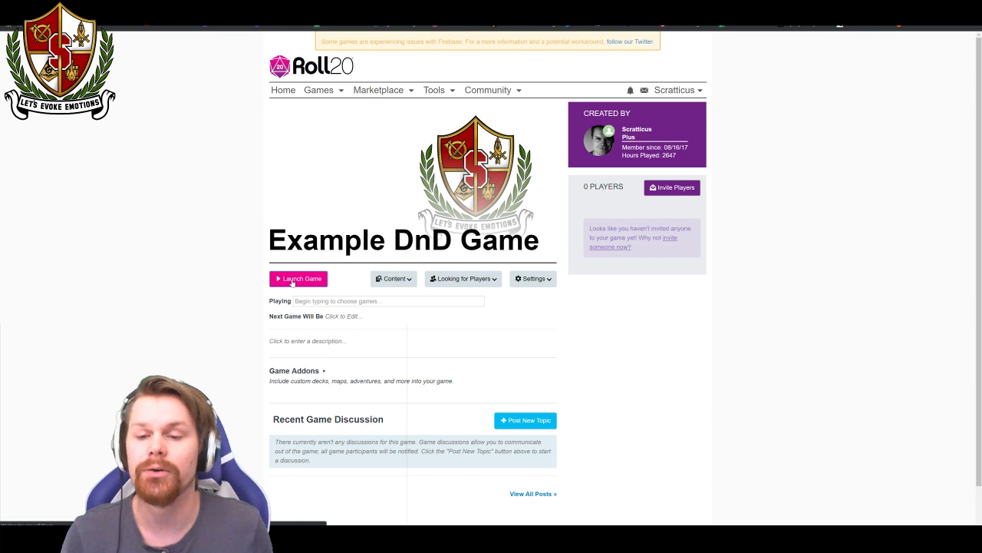
- Launch the Example DnD Game and open a Blank character from the journal
click(297, 279)
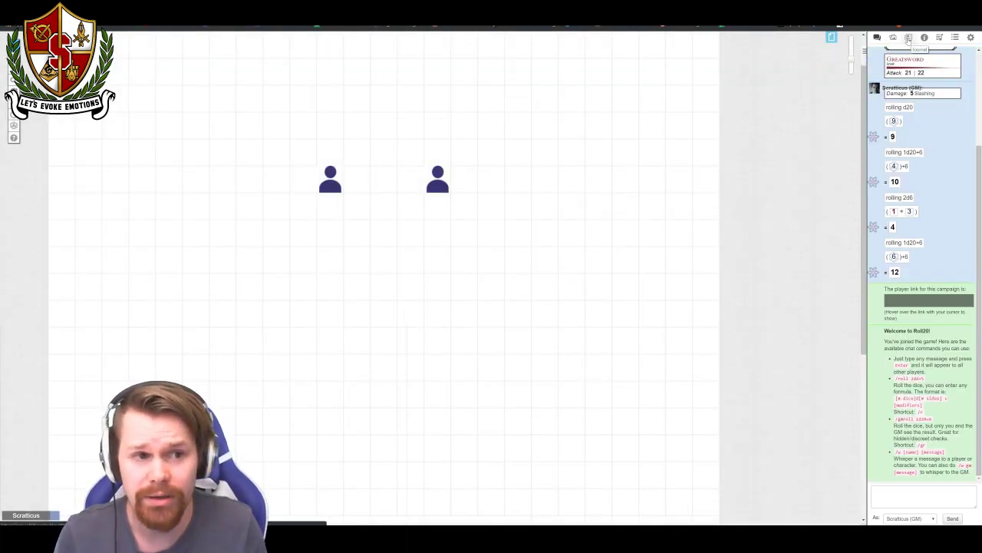
click(910, 38)
click(904, 100)
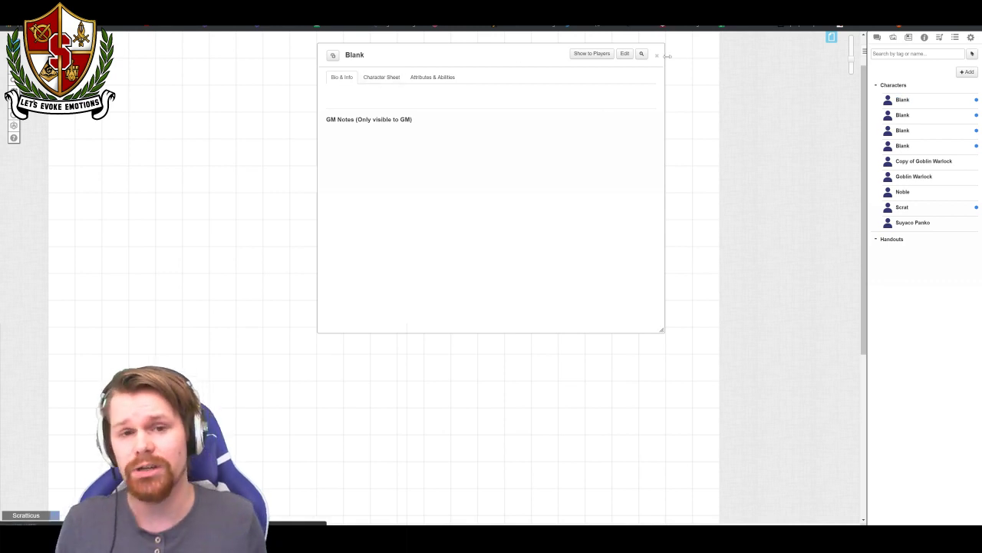
- Rename the Blank character to Bob and save the changes
click(625, 53)
drag(488, 95, 459, 94)
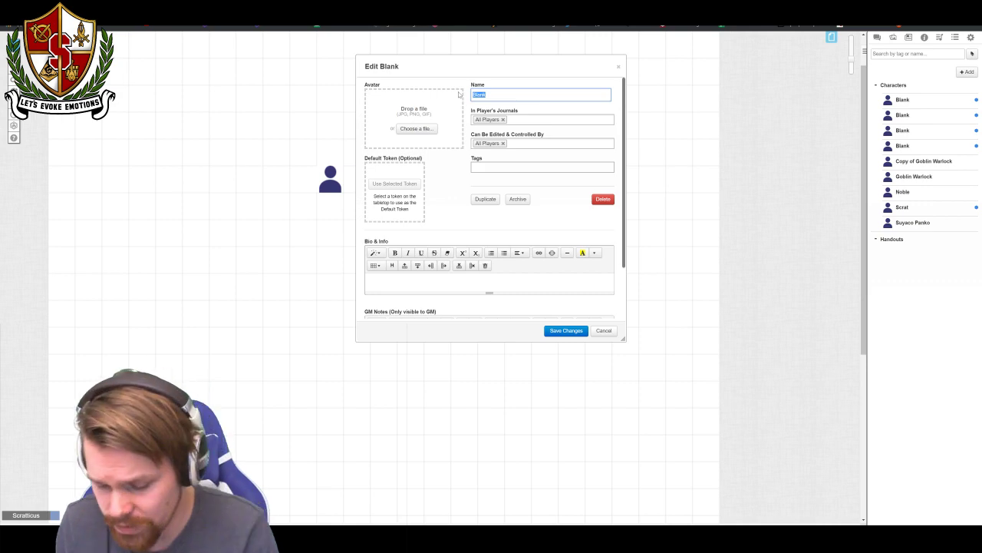
text(Bold)
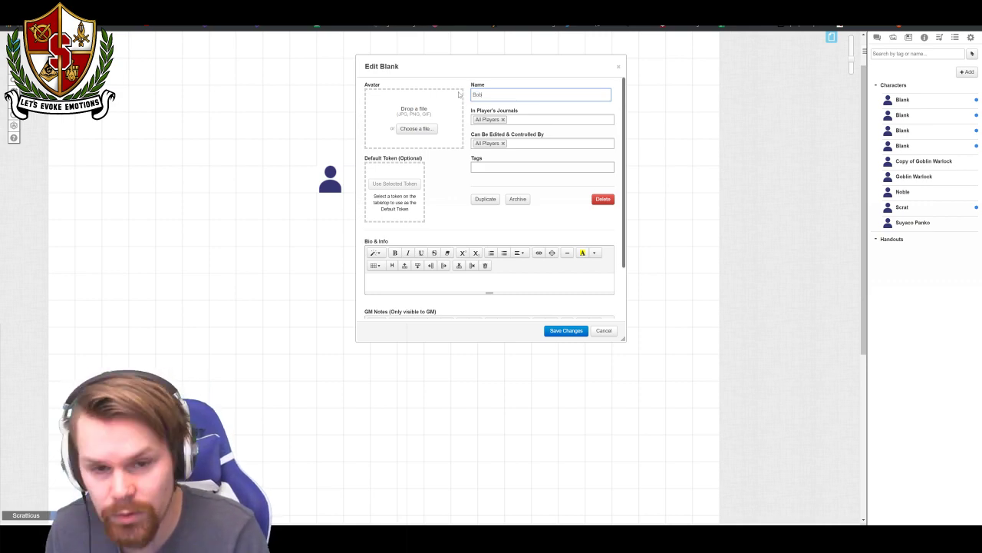
click(570, 330)
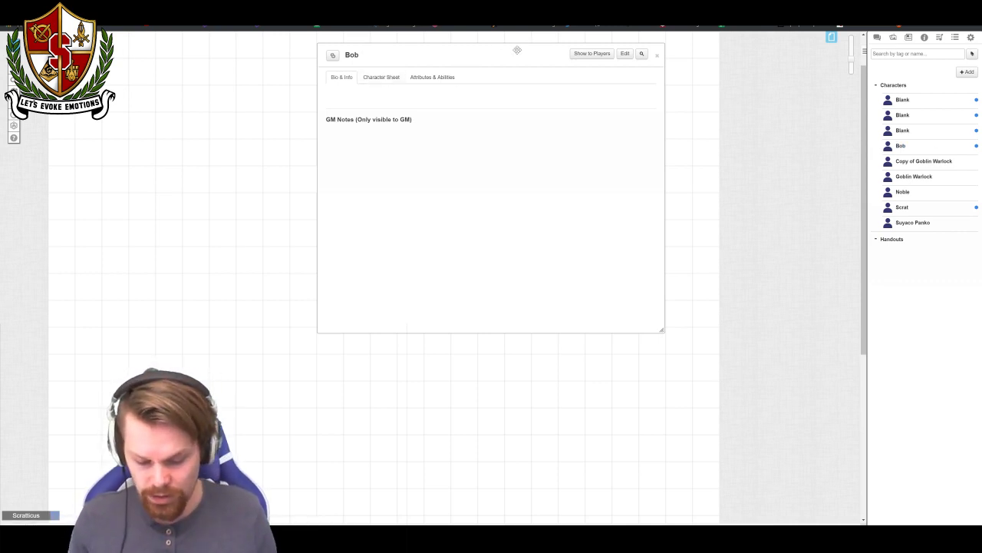
- Start the Charactermancer from Bob's character sheet and advance to the race stage
click(388, 78)
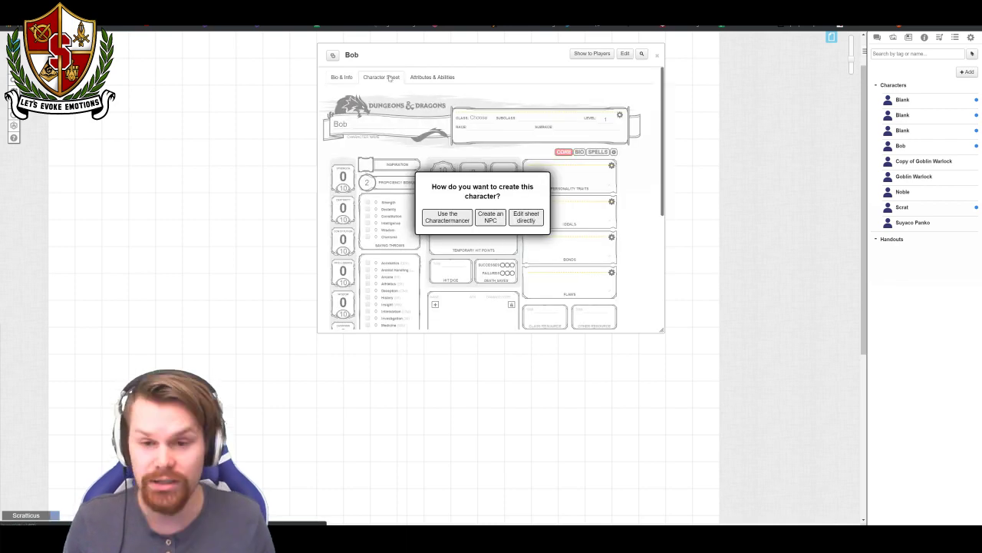
click(443, 216)
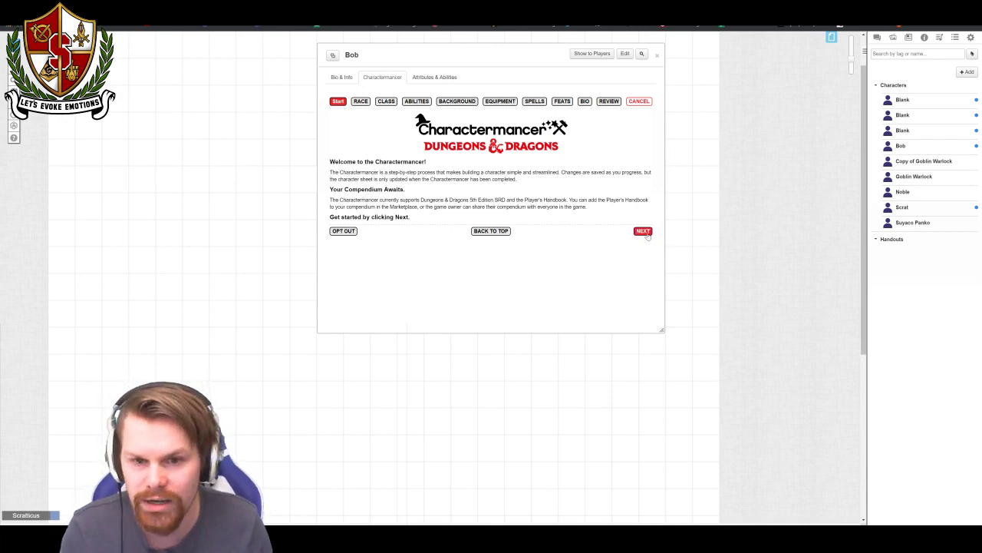
click(643, 231)
- Set the character's race to Dwarf (PHB) and the alignment to Lawful Good
scroll(503, 177, down, 2)
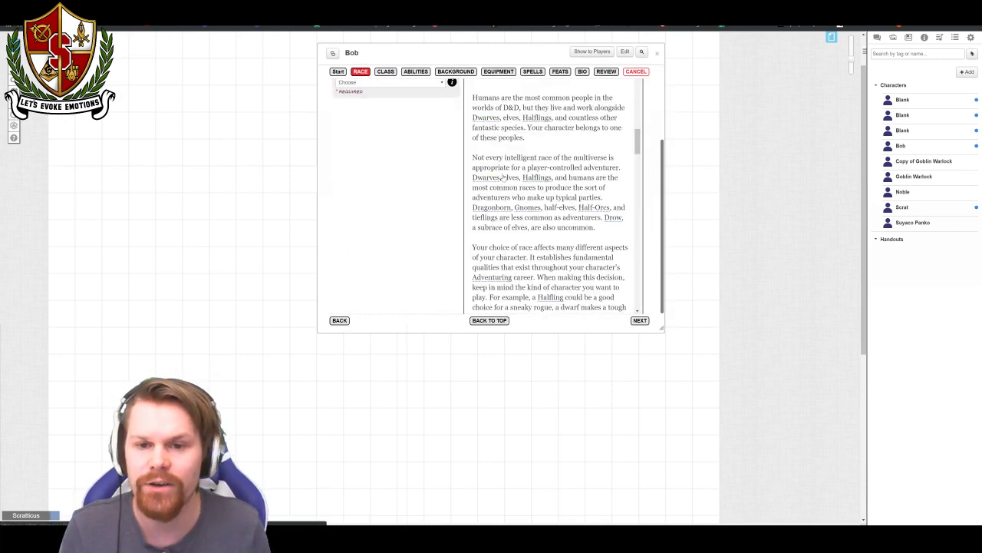
scroll(367, 208, up, 3)
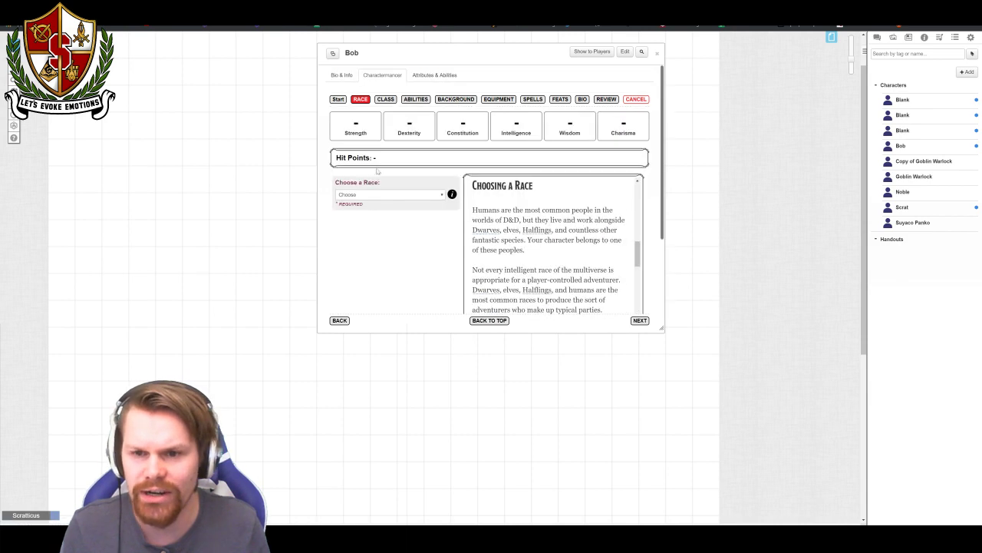
click(406, 200)
click(382, 209)
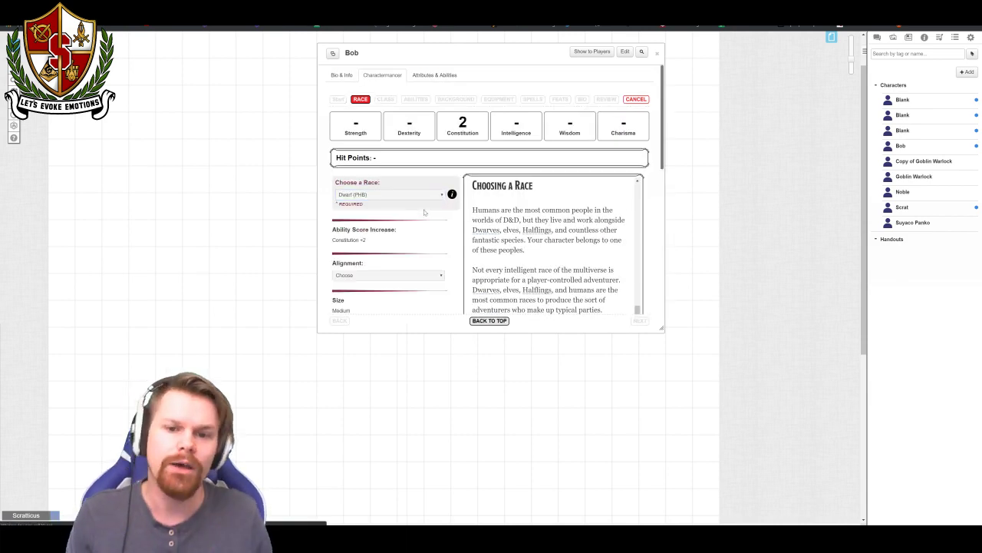
scroll(453, 200, down, 2)
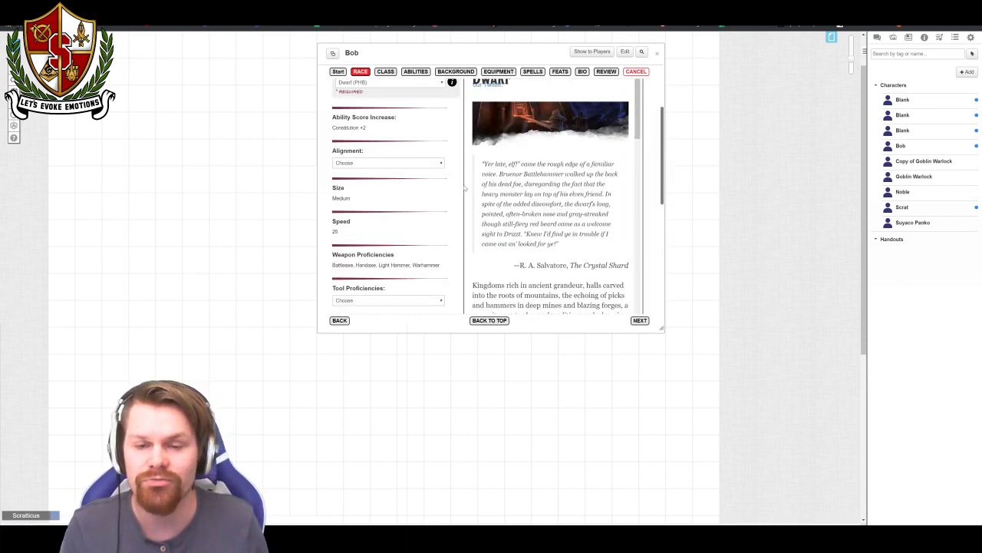
scroll(415, 188, up, 2)
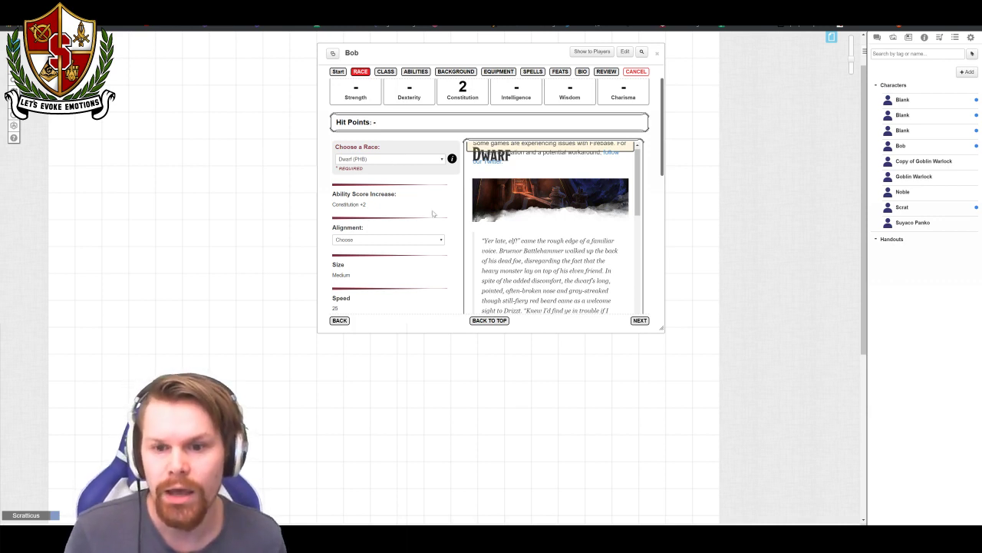
click(407, 241)
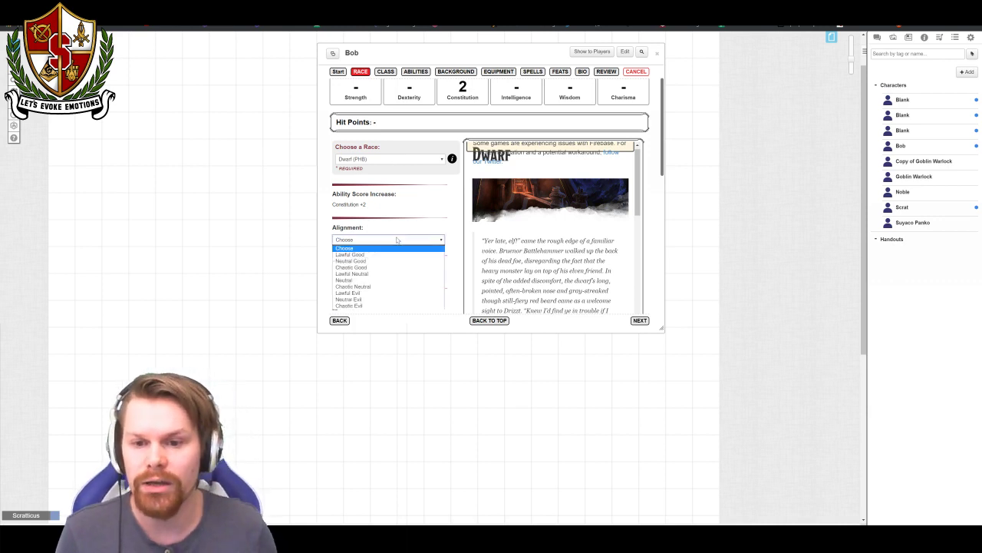
click(351, 254)
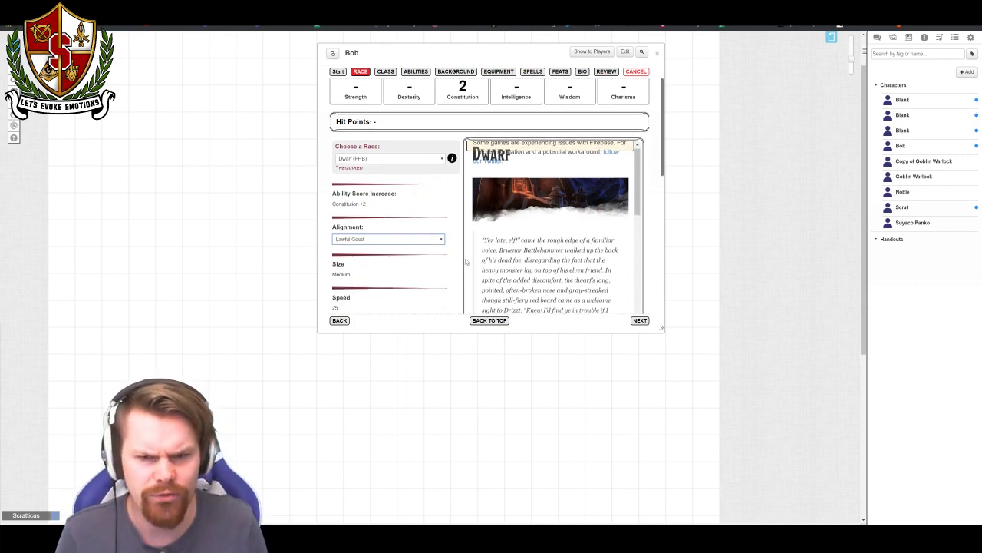
- Look through the dwarf race description and the available tool proficiency options
scroll(465, 262, down, 1)
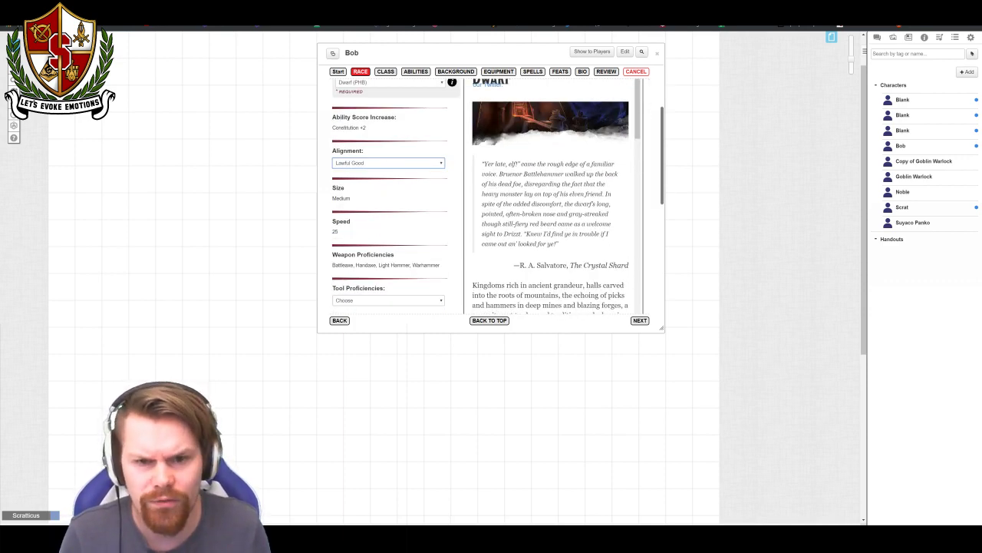
scroll(550, 197, down, 6)
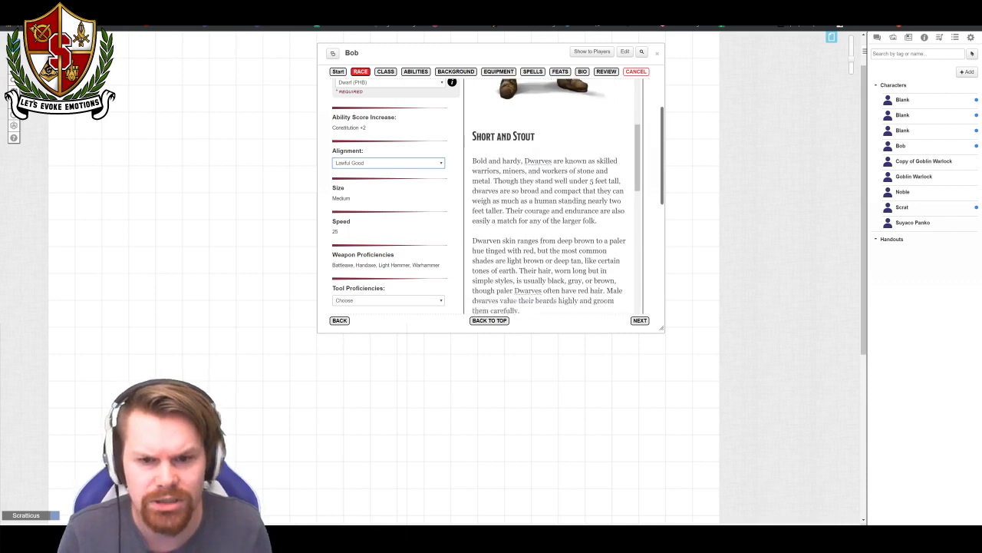
scroll(550, 197, down, 5)
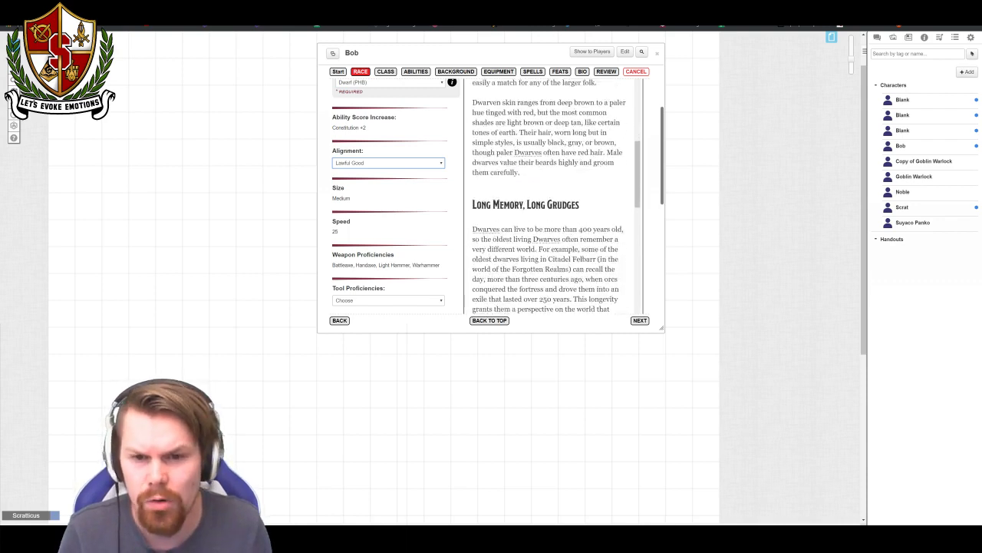
scroll(400, 196, down, 2)
click(412, 186)
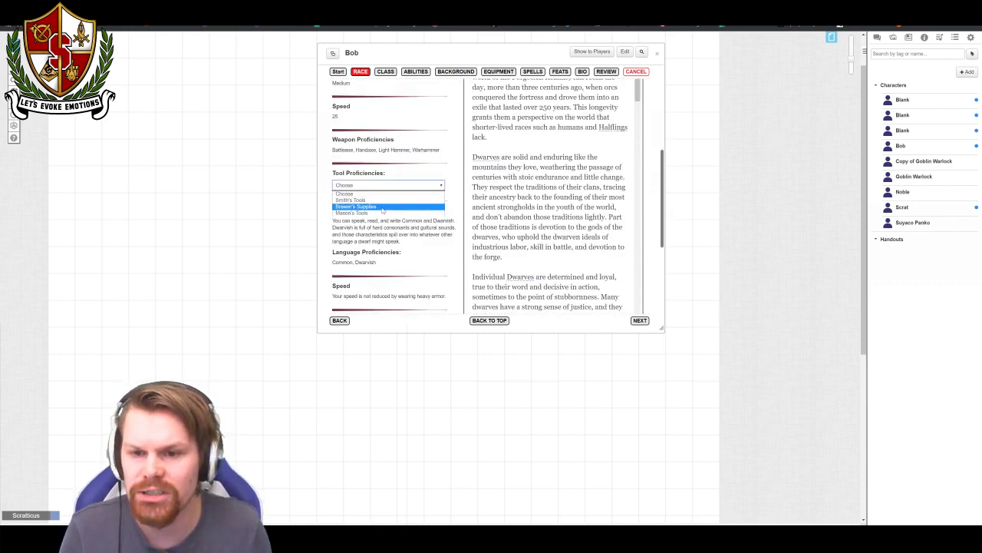
click(361, 200)
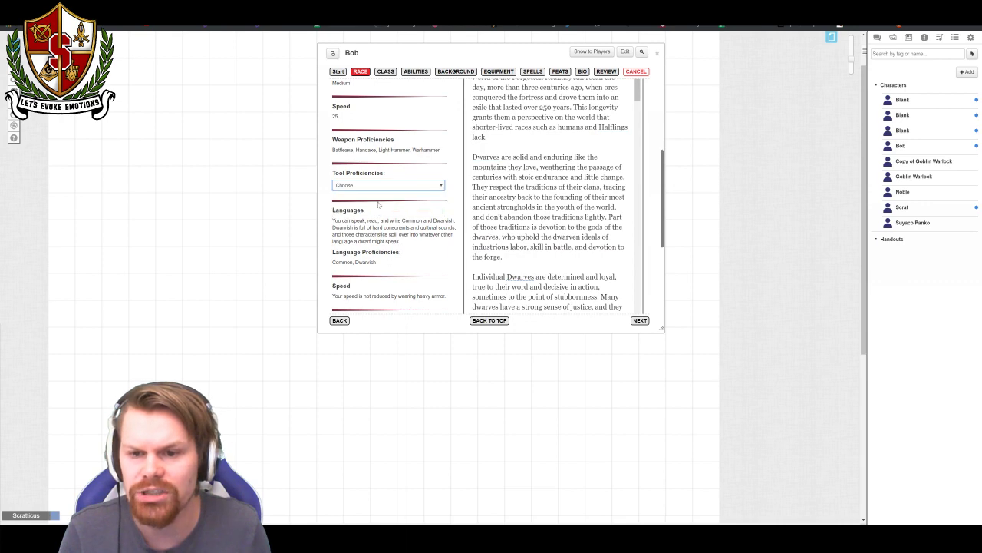
- Choose Mountain Dwarf (PHB) as the subrace and advance to the class stage
scroll(454, 196, down, 1)
scroll(454, 196, down, 2)
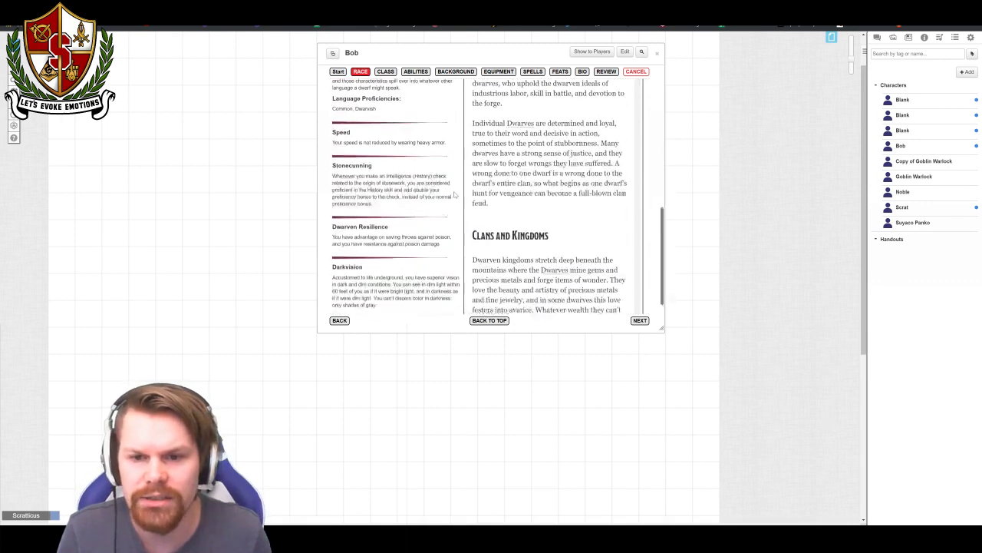
click(427, 279)
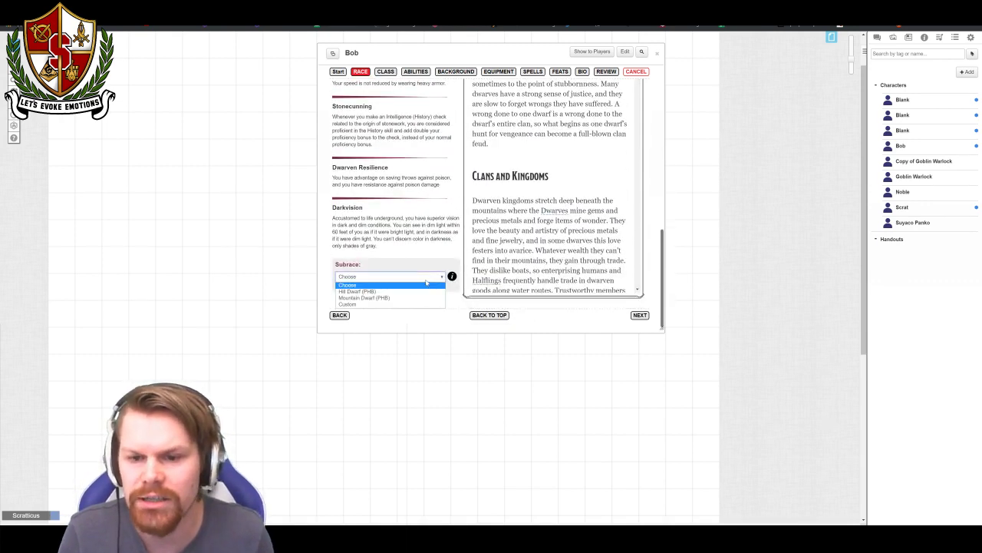
click(364, 297)
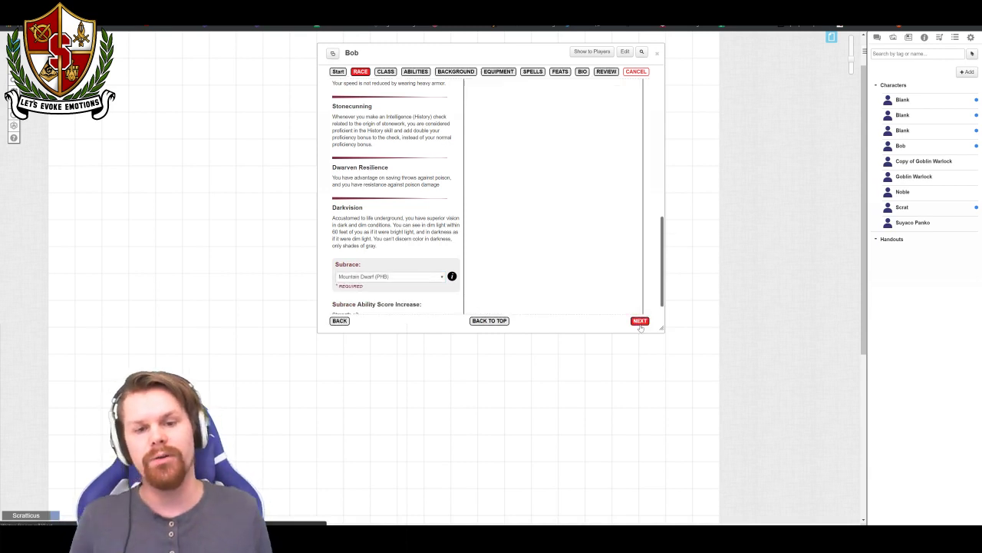
click(640, 321)
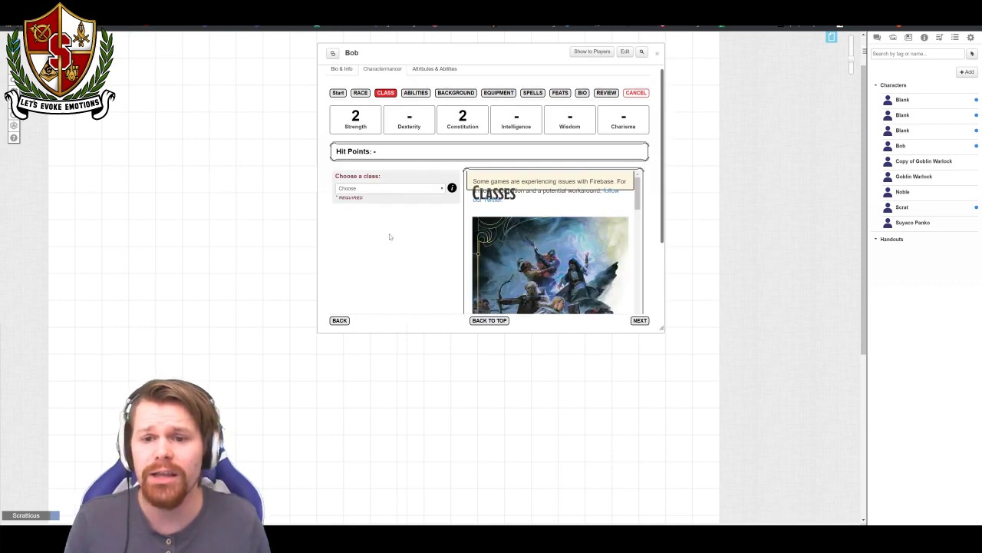
- Choose the Fighter (PHB) class with Athletics and Intimidation as its skill proficiencies
click(405, 190)
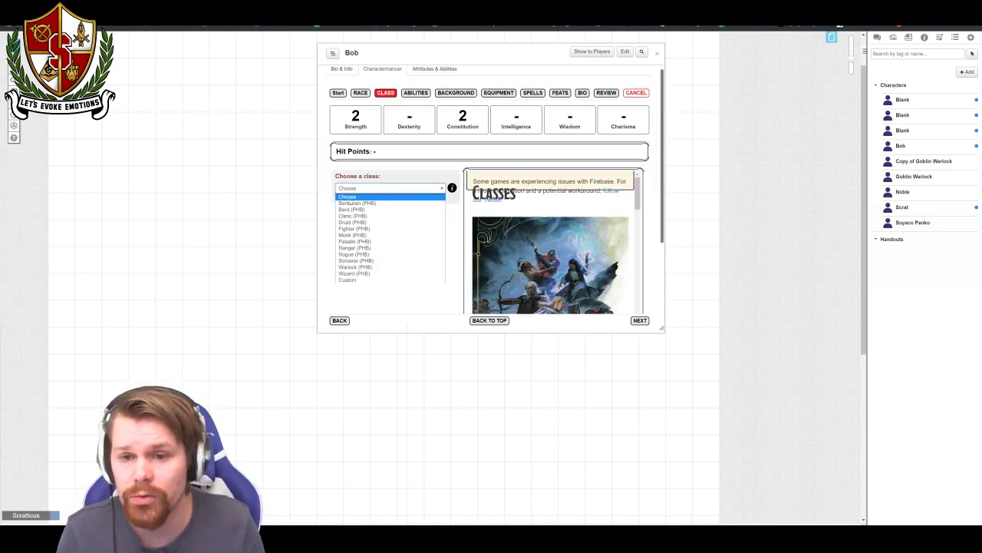
click(360, 229)
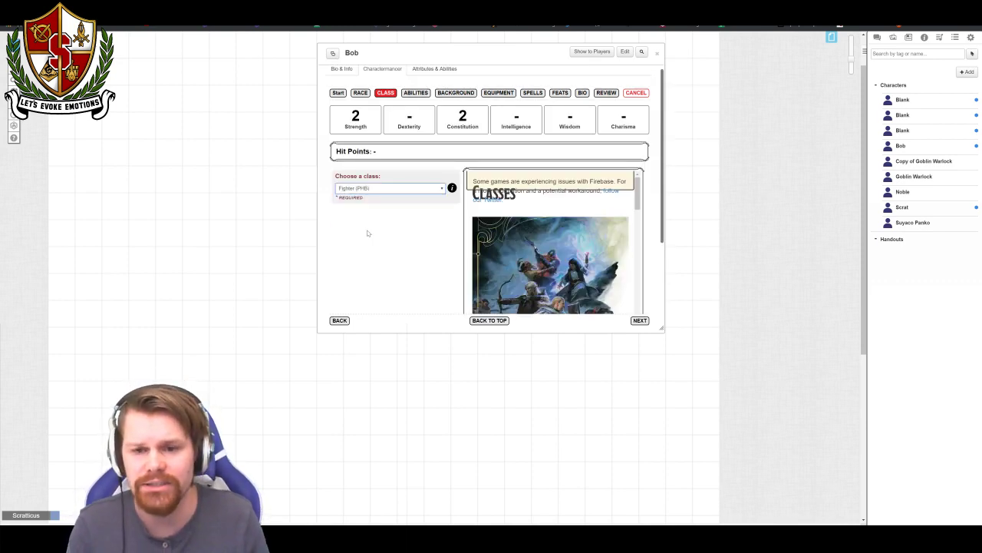
scroll(472, 257, down, 2)
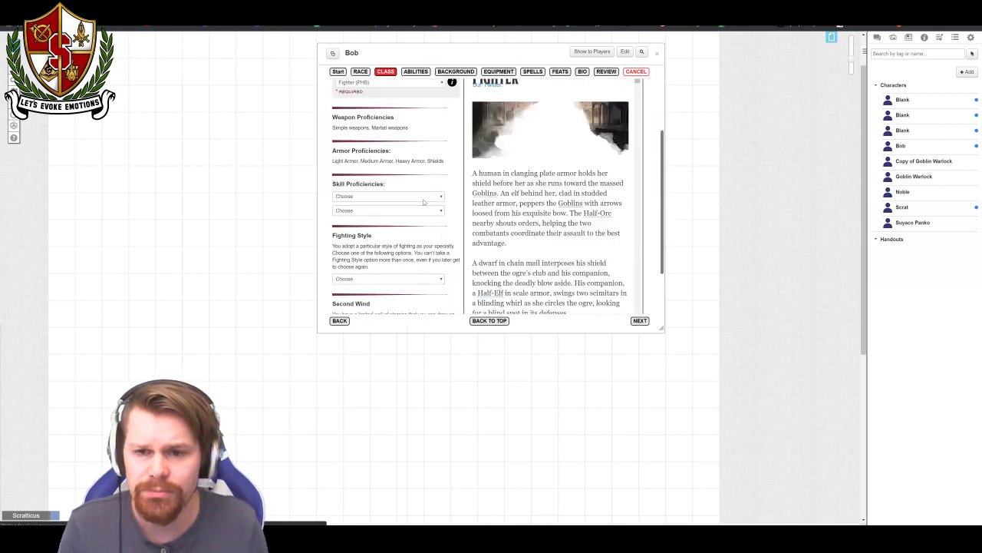
click(394, 197)
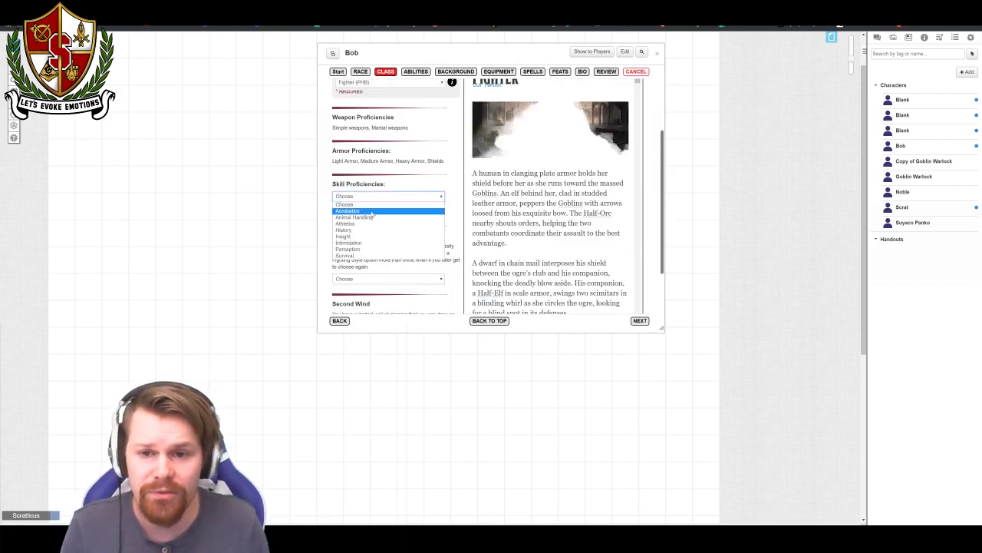
click(373, 223)
click(374, 211)
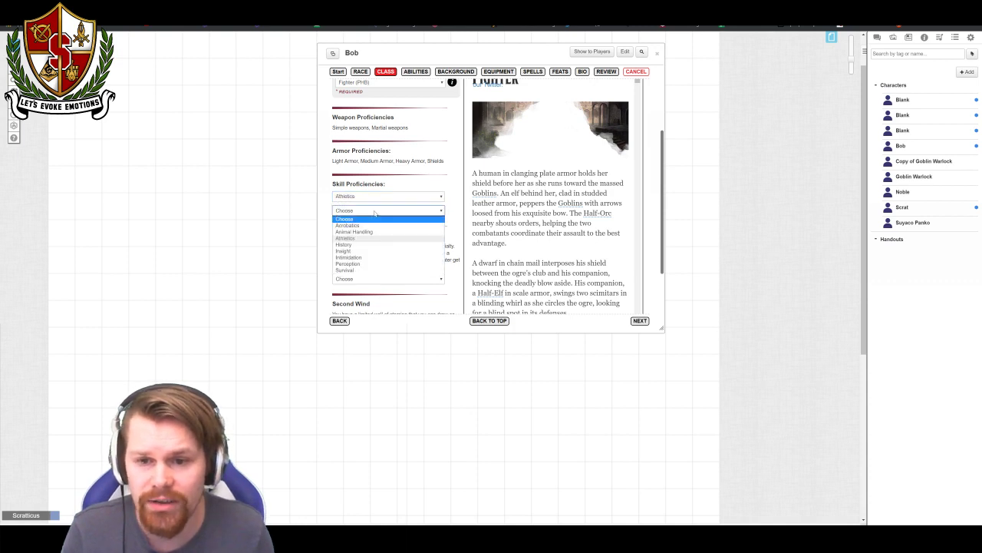
click(370, 258)
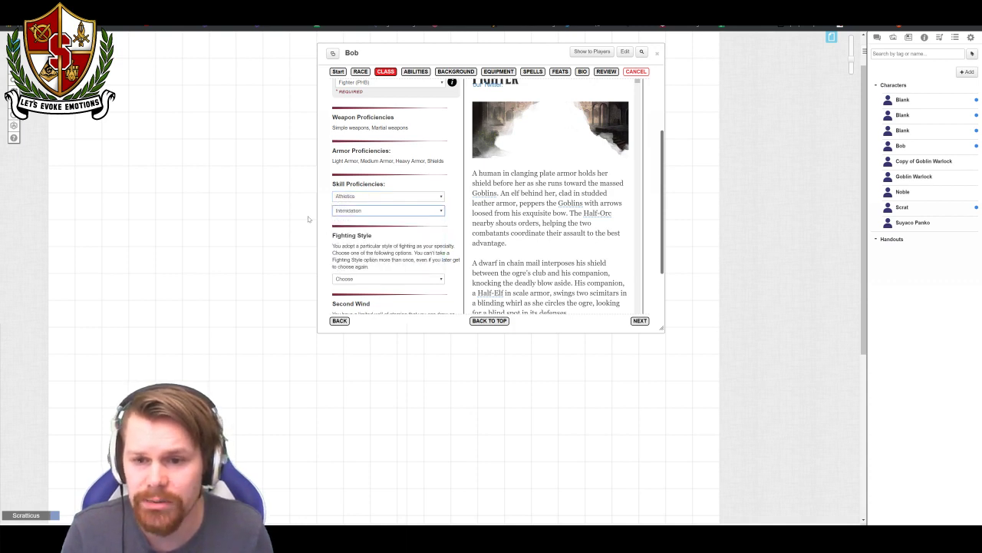
- Set the fighting style to Great Weapon Fighting and review the remaining fighter features and equipment
click(419, 280)
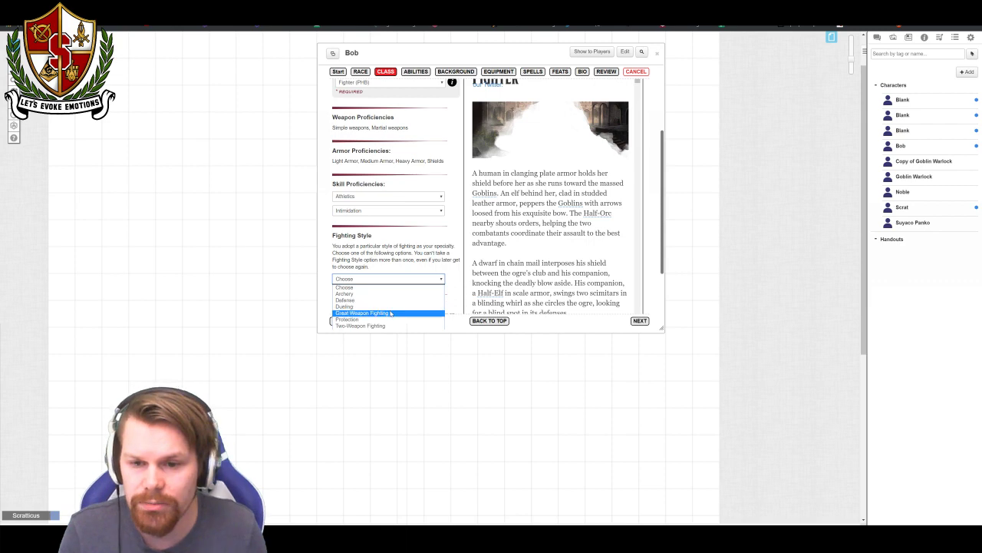
click(391, 313)
scroll(460, 248, down, 3)
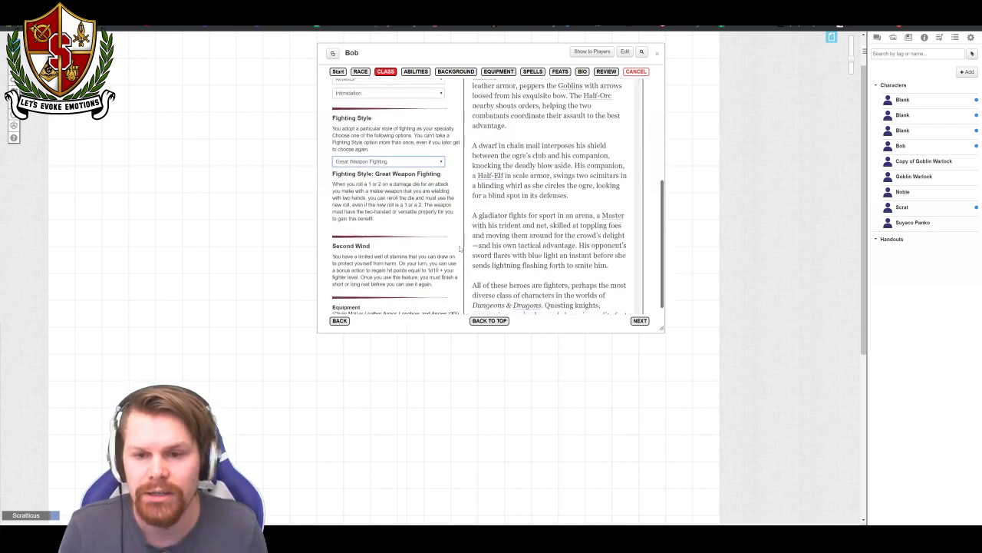
scroll(460, 248, down, 1)
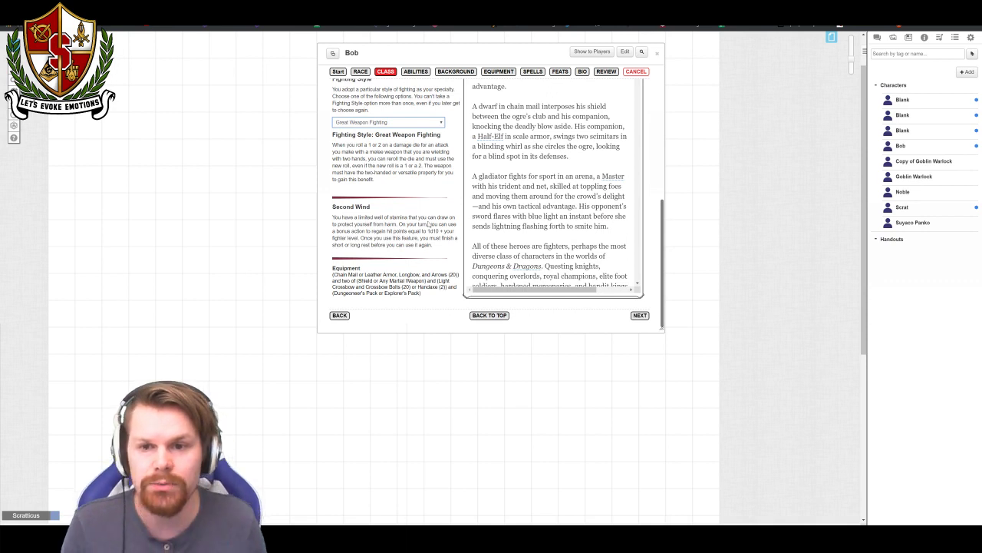
- Advance to the abilities stage and set the ability score method to Standard Array
click(639, 315)
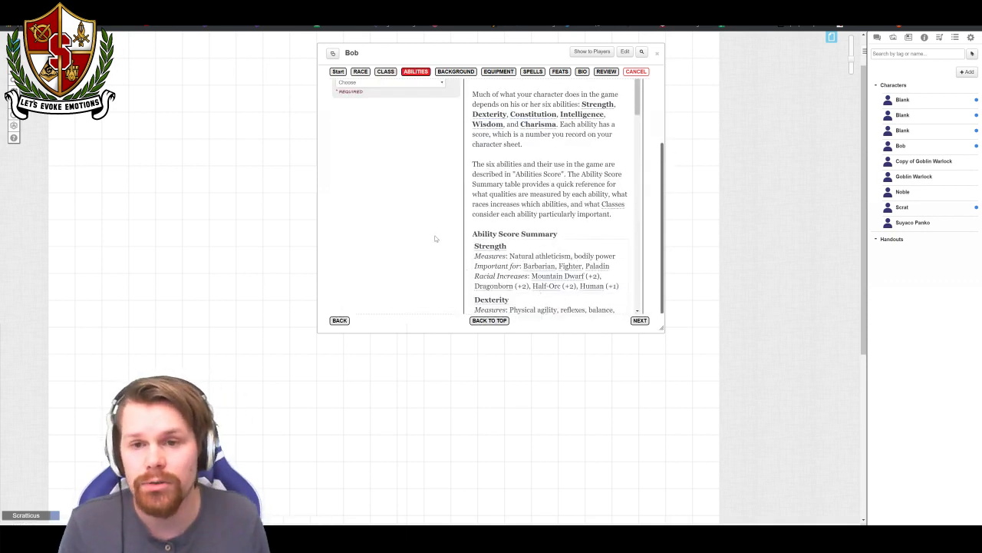
scroll(435, 238, up, 3)
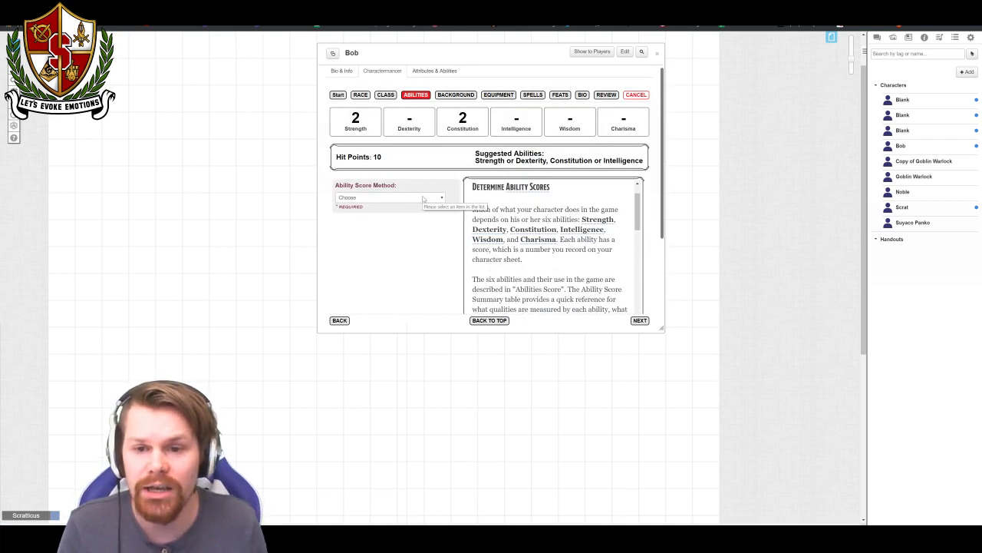
click(423, 198)
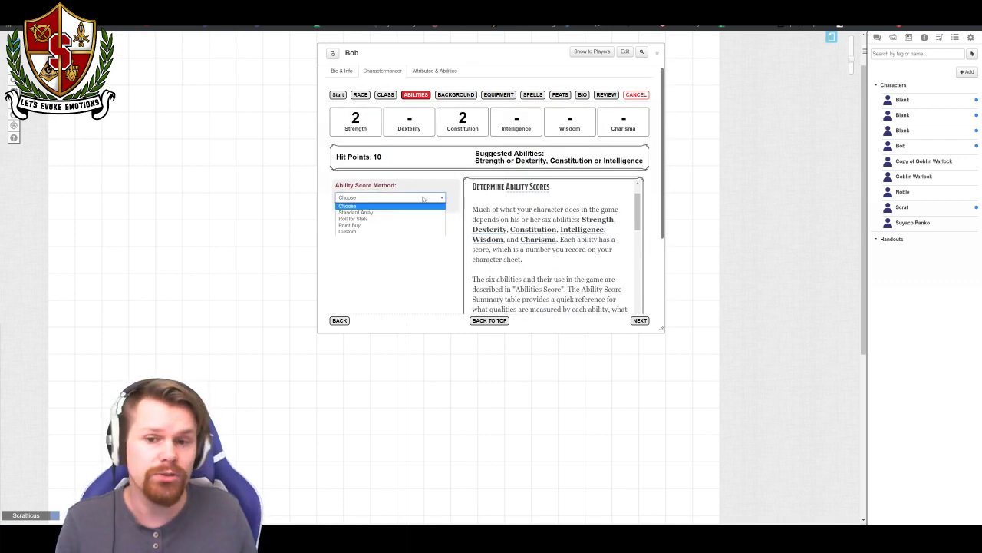
click(381, 213)
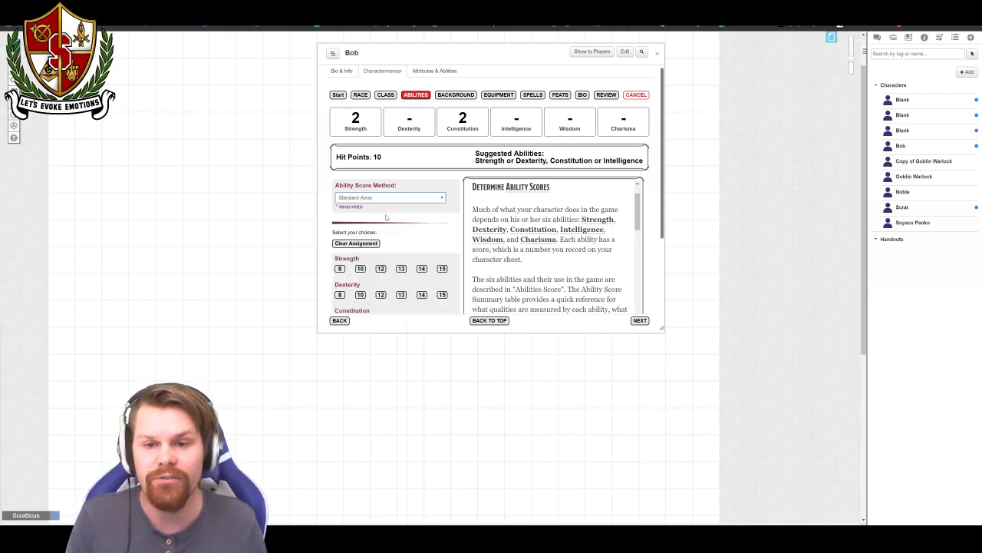
- Assign the array scores 15 to Strength, 14 to Dexterity, 13 to Constitution, 12 to Intelligence and 8 to Charisma
scroll(399, 219, down, 2)
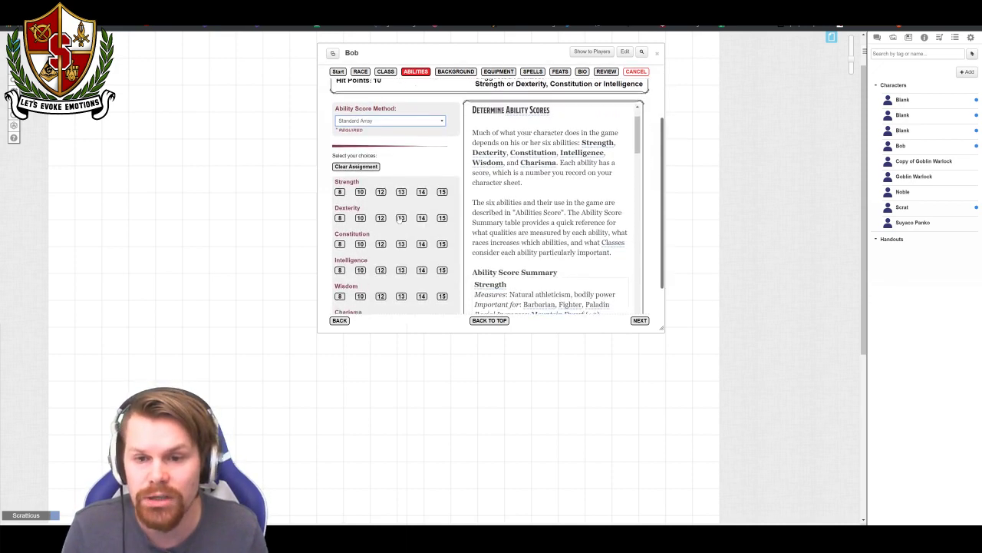
scroll(400, 220, down, 1)
click(441, 154)
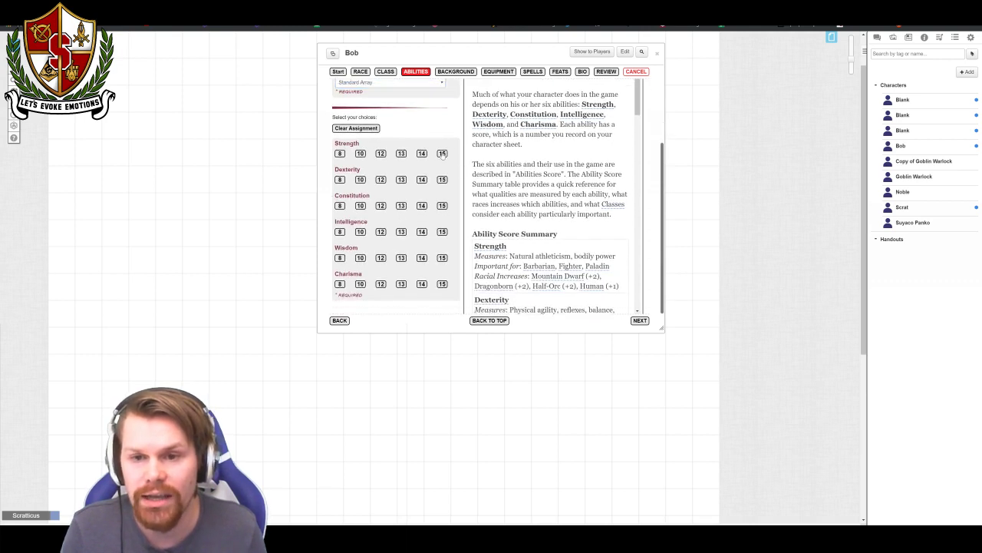
click(422, 179)
click(401, 206)
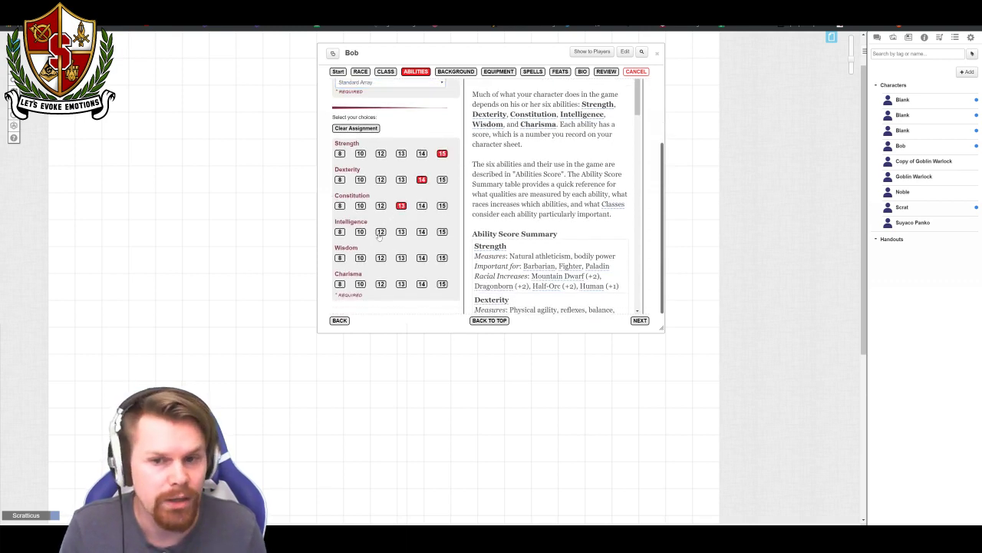
click(380, 232)
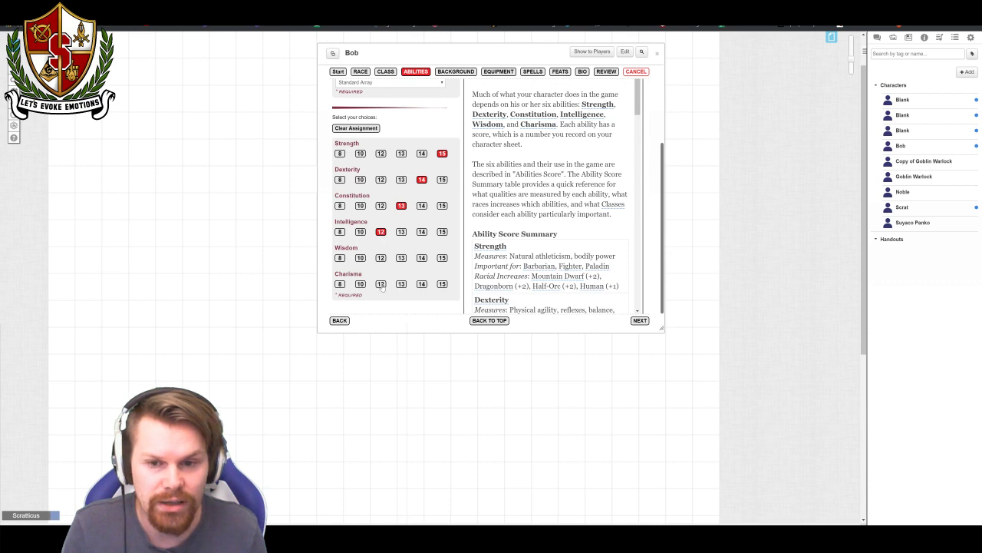
click(340, 284)
scroll(391, 254, up, 5)
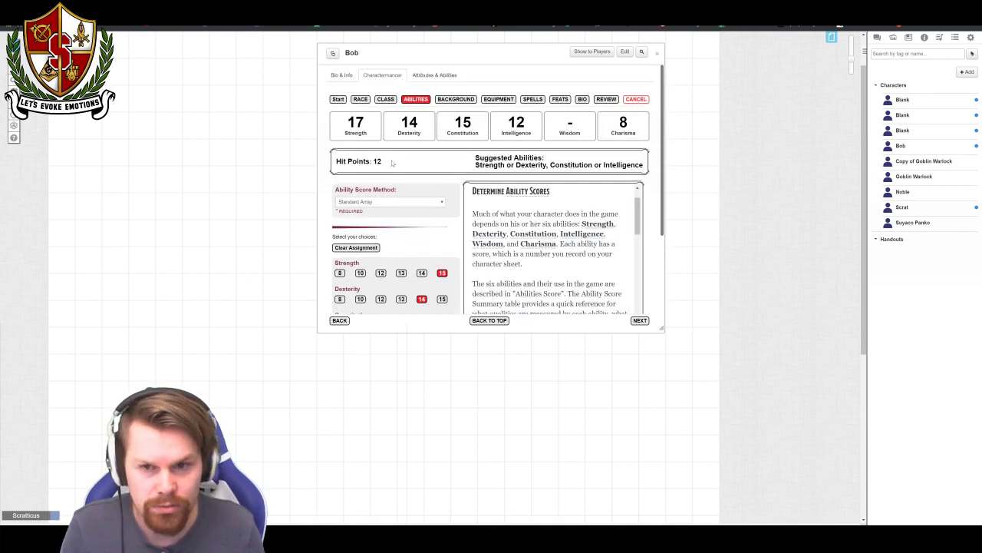
- Switch the ability score method to Roll for Stats and roll 4d6, drop lowest, with the game chat open to check the rolls
click(390, 201)
click(367, 222)
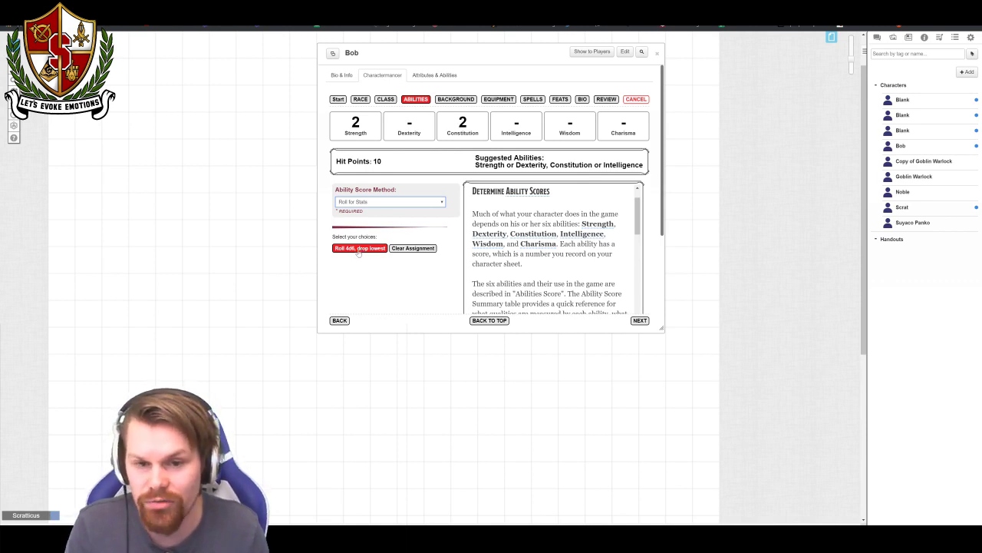
click(877, 37)
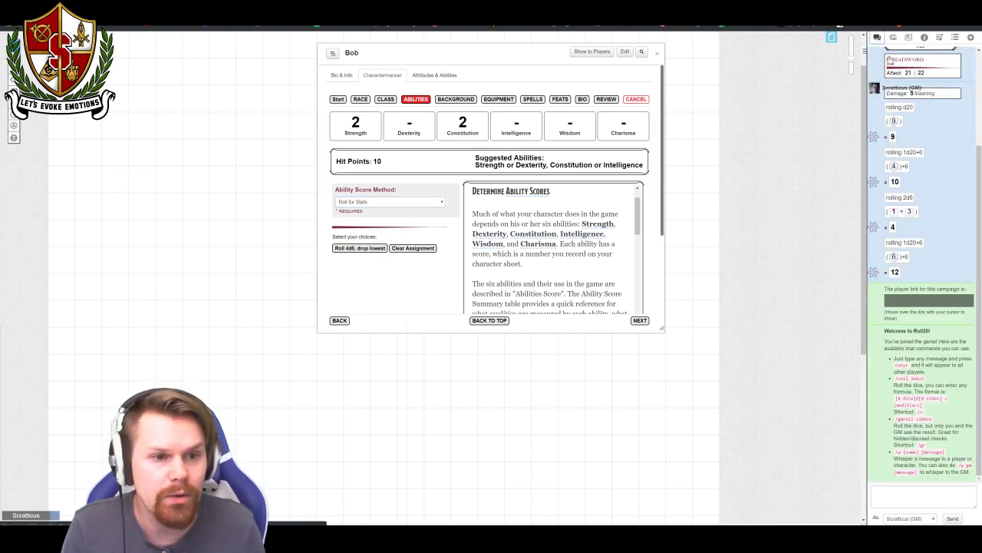
click(359, 248)
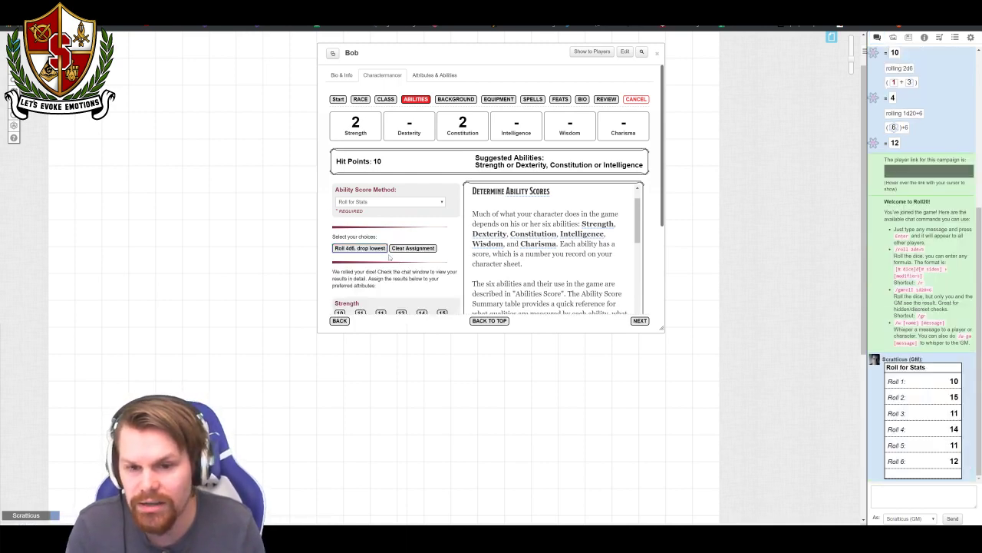
scroll(385, 258, down, 3)
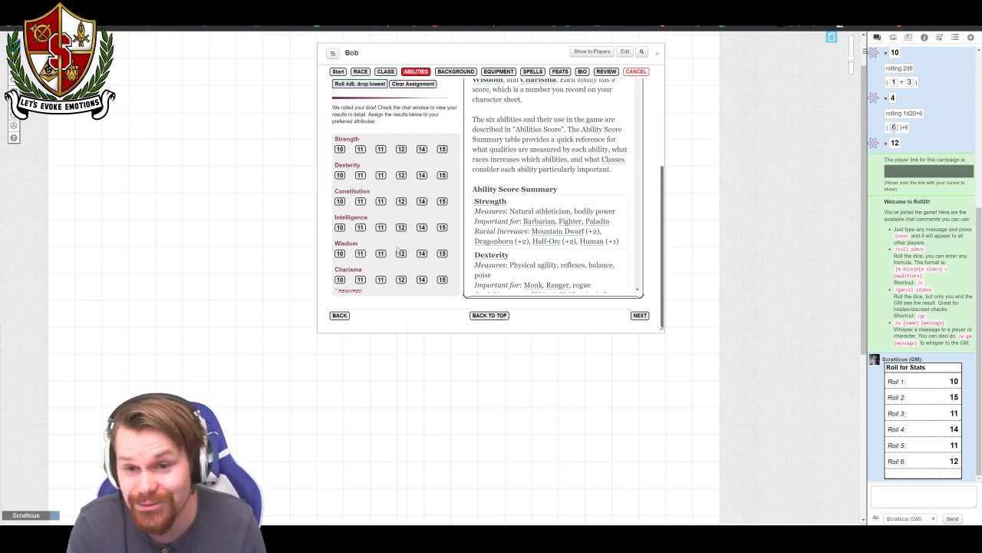
scroll(384, 199, up, 4)
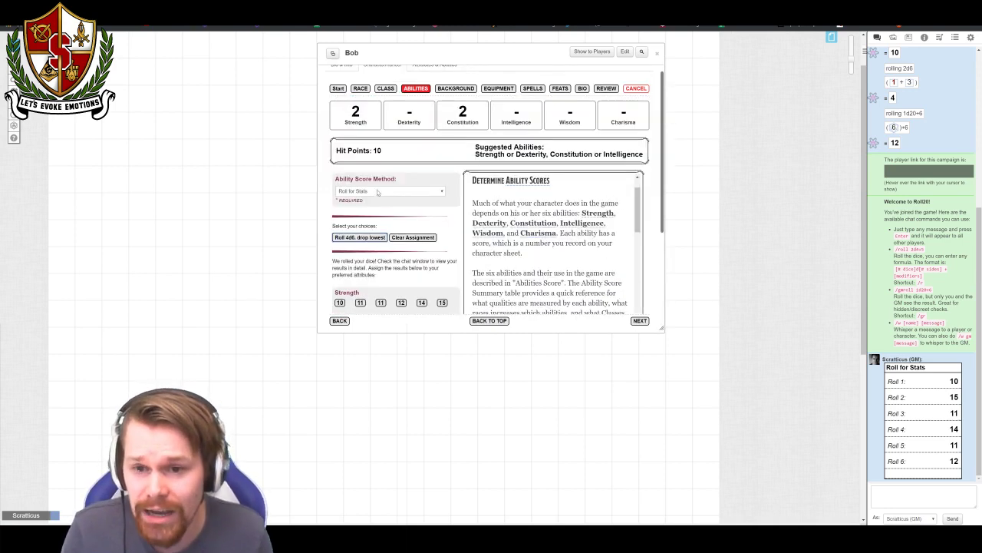
- Set the ability score method to Point Buy and give Strength, Dexterity and Constitution a score of 15 each
click(397, 191)
click(392, 220)
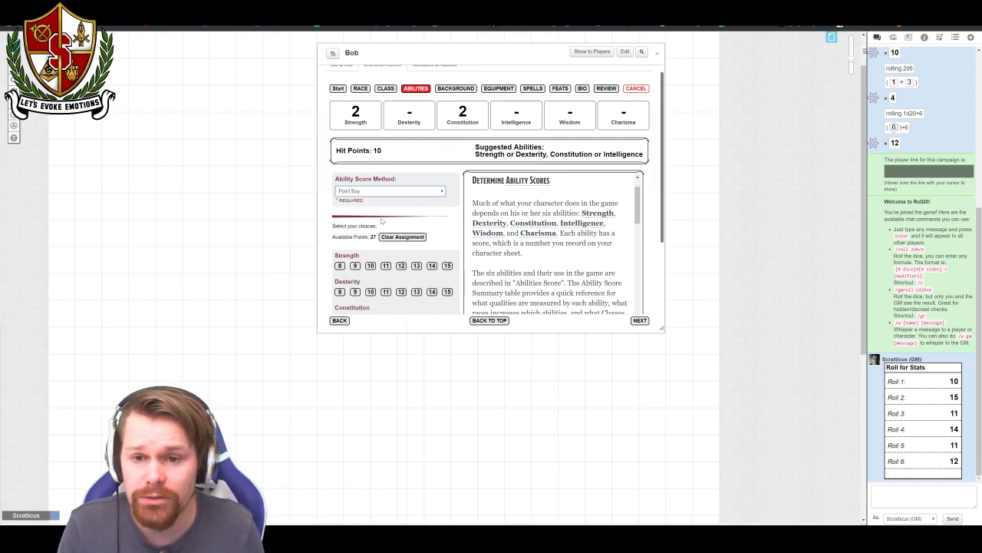
scroll(458, 242, down, 3)
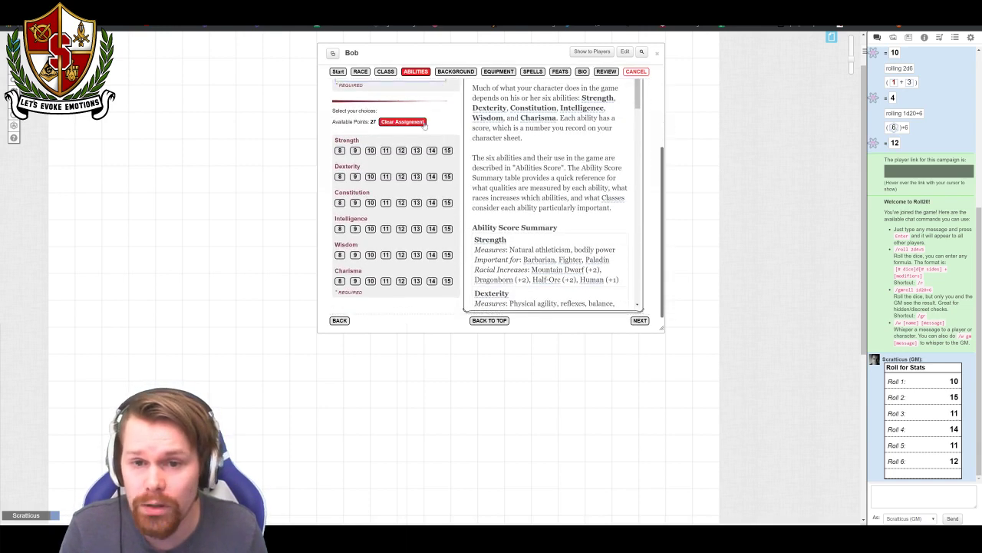
click(448, 150)
click(447, 176)
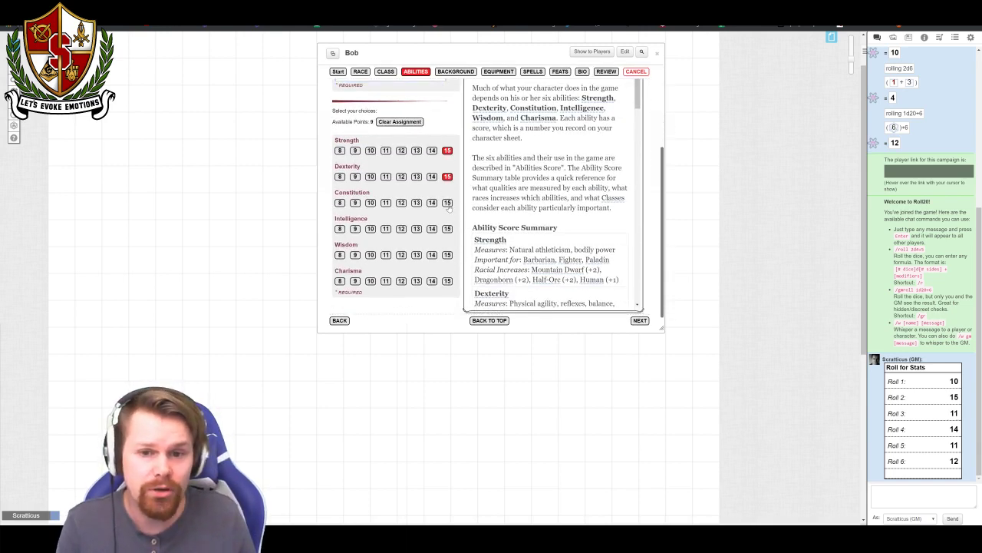
click(447, 202)
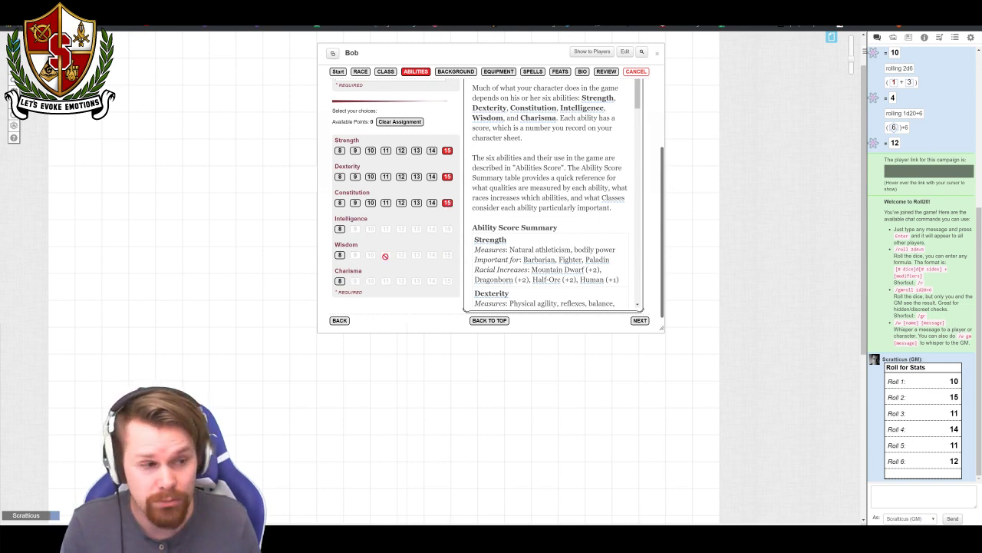
- Give Intelligence, Wisdom and Charisma a score of 8 each and advance to the background stage
click(340, 228)
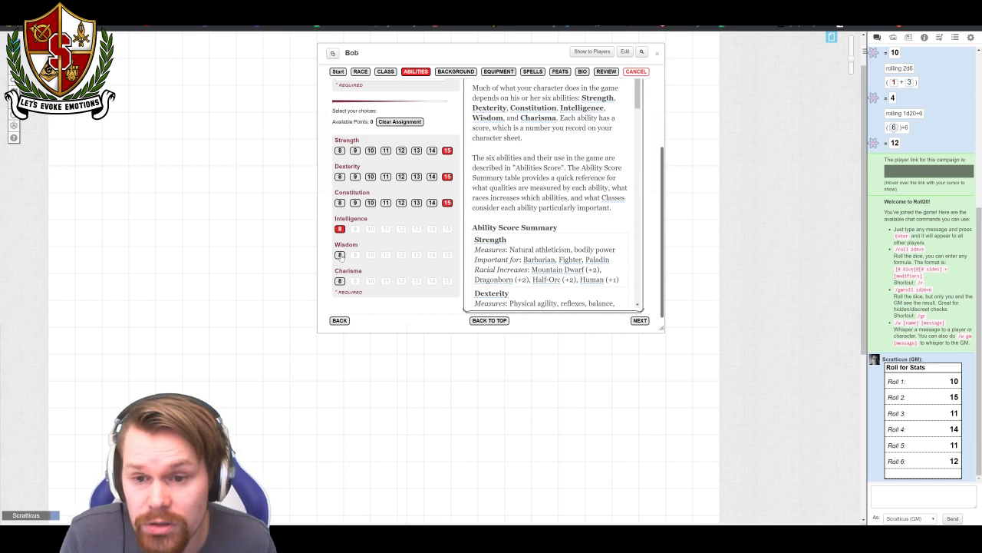
click(340, 255)
click(339, 281)
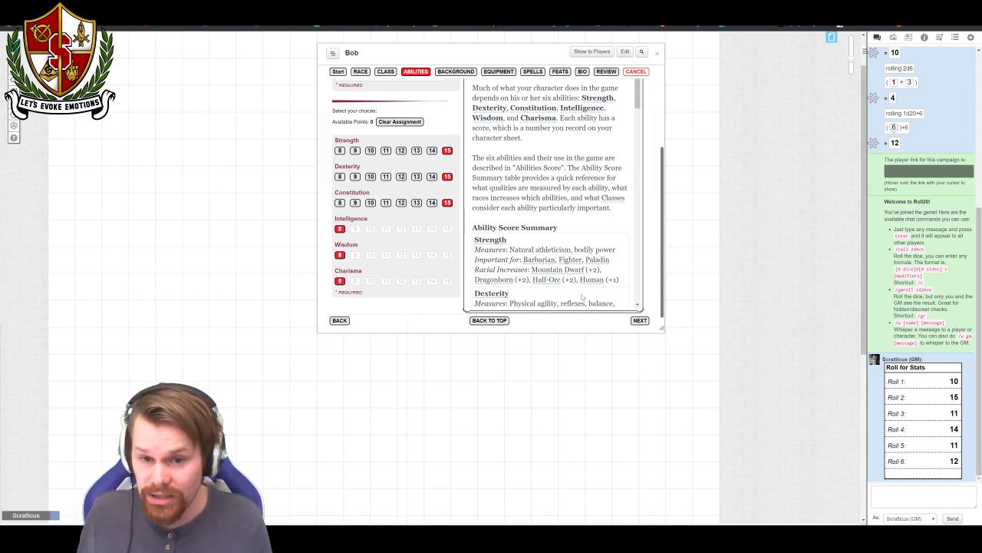
click(639, 321)
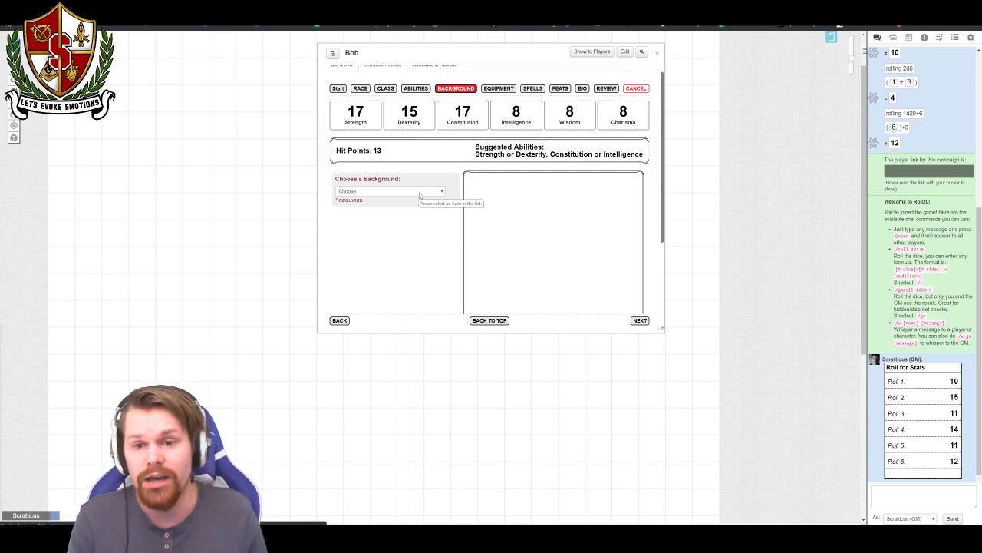
- Choose the Guild Artisan (PHB) background with Leatherworker's Tools as the tool proficiency and Elvish as the language
click(420, 191)
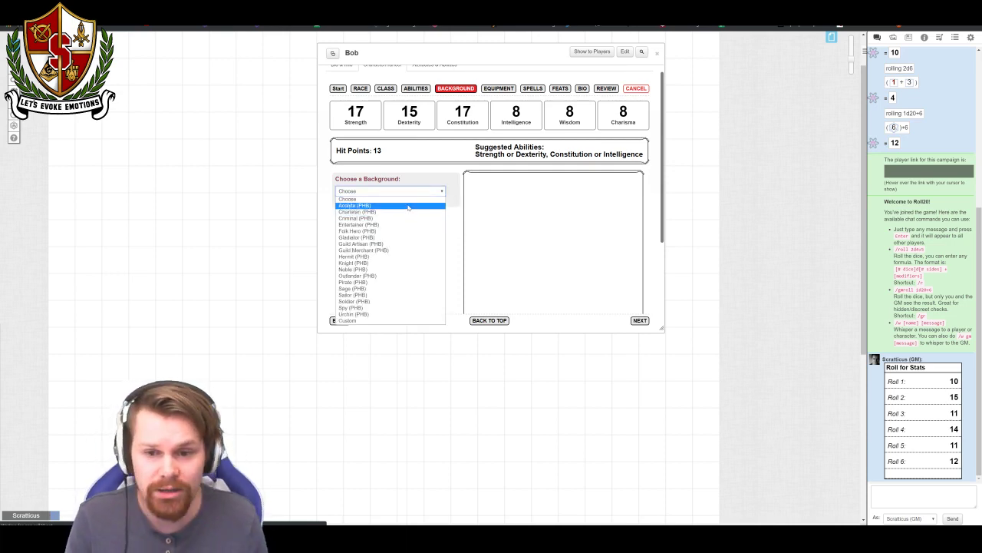
click(397, 244)
scroll(394, 187, down, 3)
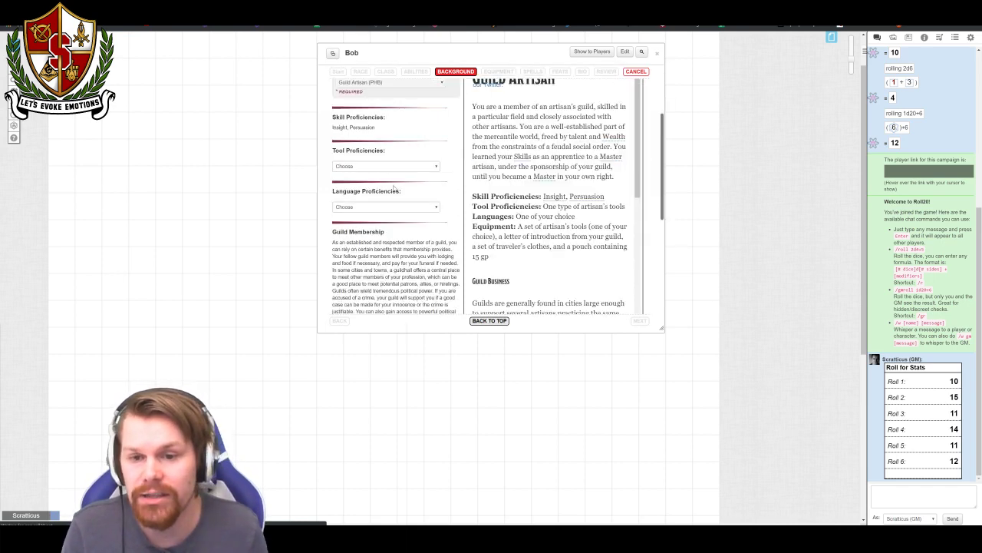
click(387, 166)
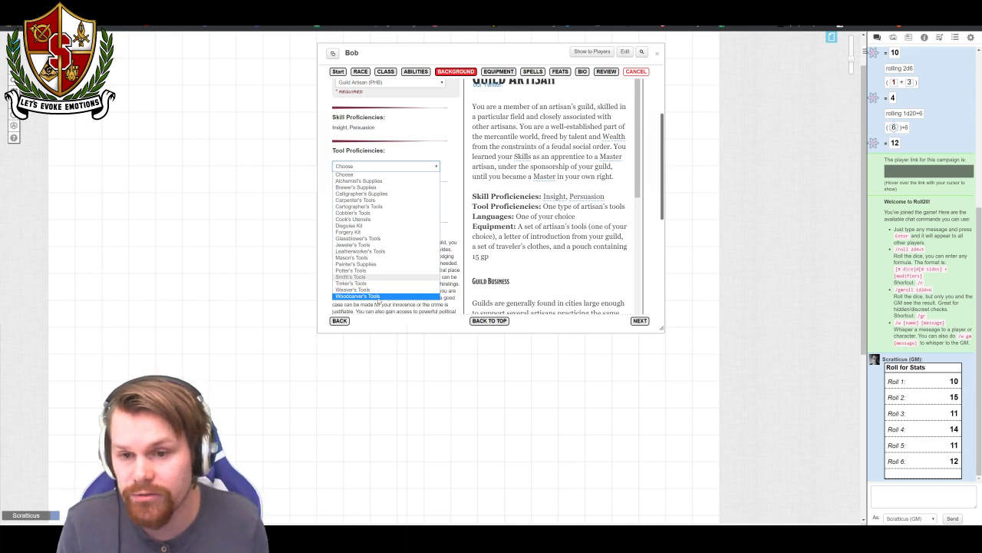
click(386, 251)
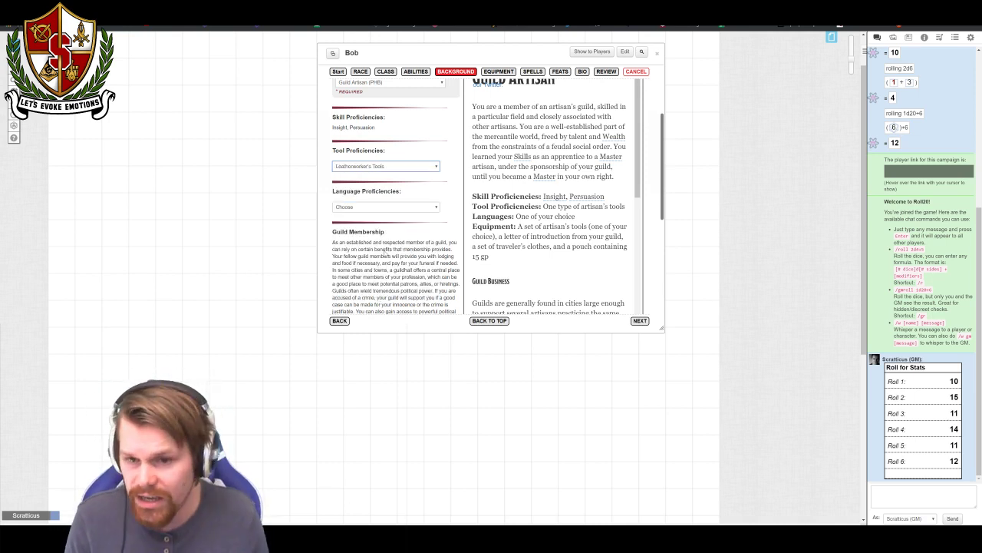
click(404, 208)
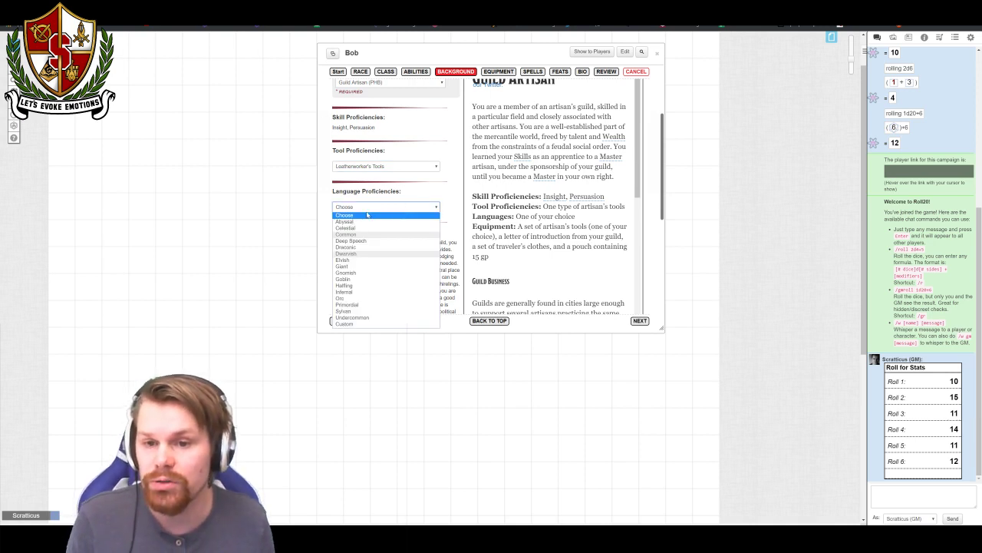
click(354, 261)
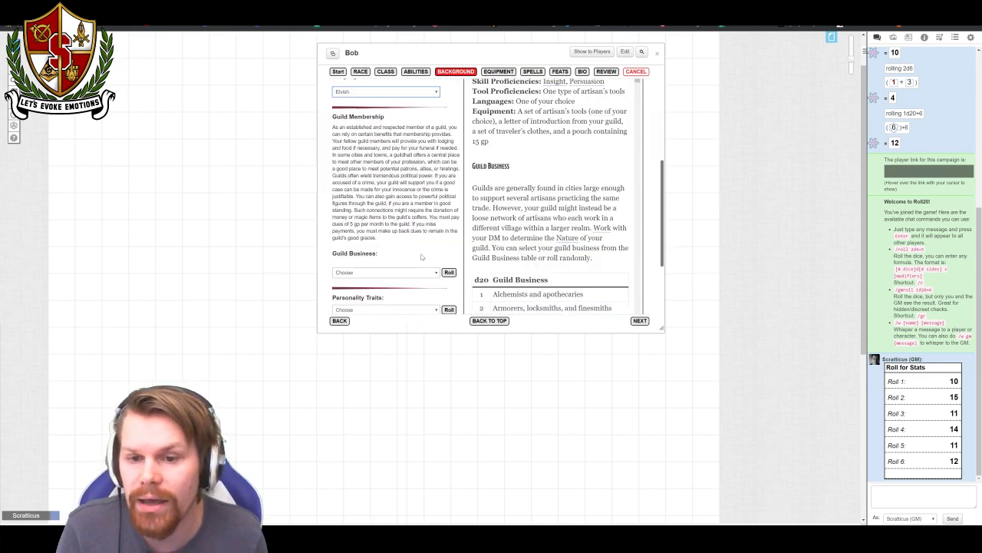
- Set the guild business to Armorers, locksmiths, and finesmiths
scroll(422, 257, down, 2)
click(417, 198)
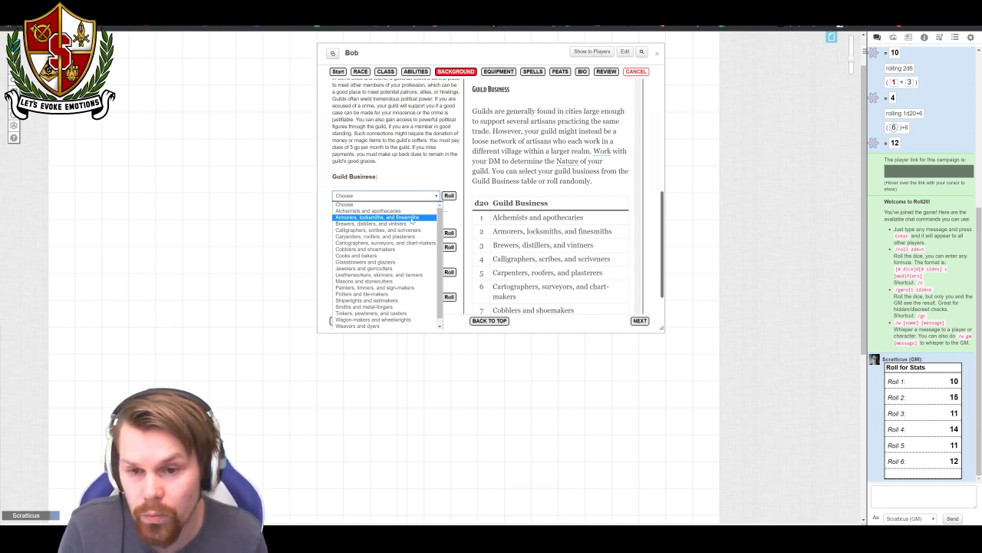
click(413, 219)
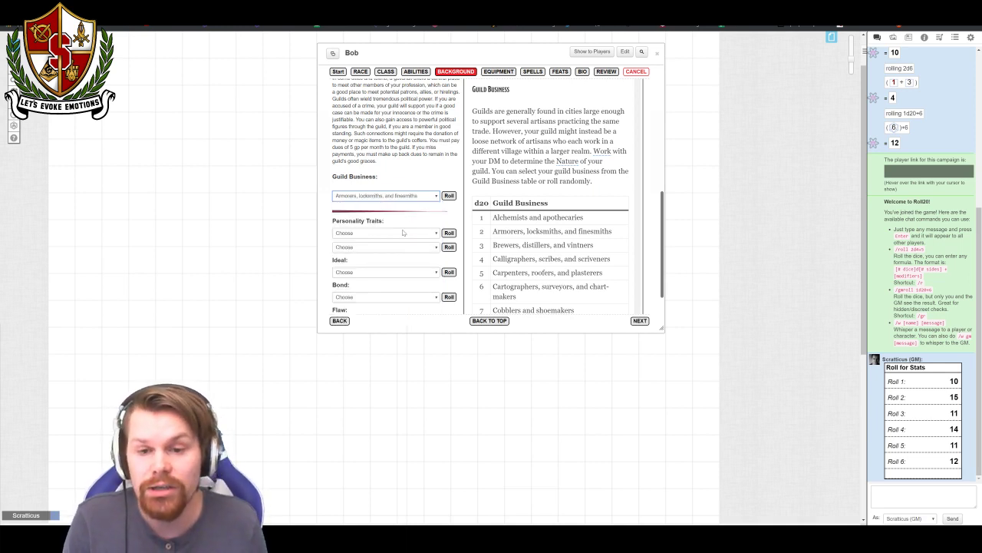
- Roll randomly for both personality traits, the ideal and the bond of the background
click(402, 235)
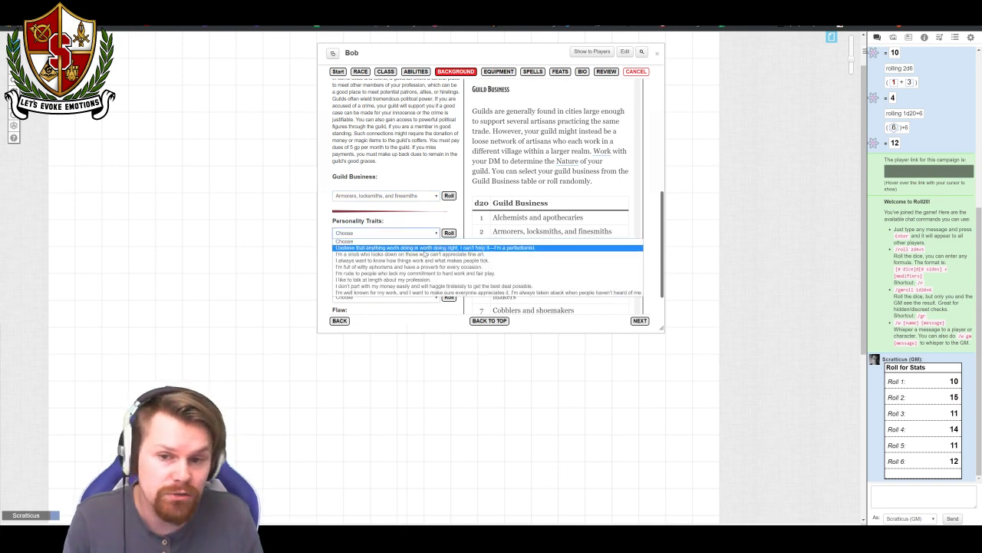
click(444, 241)
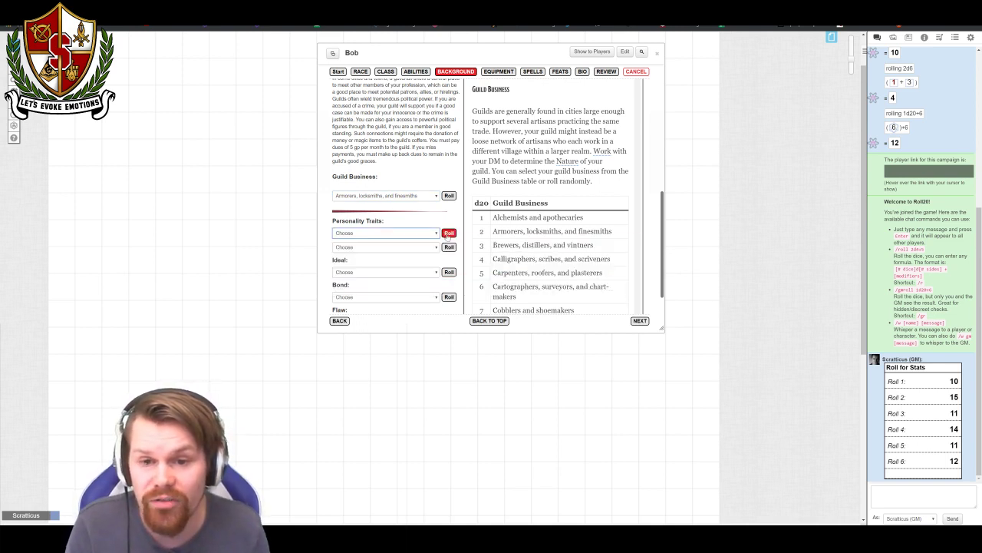
click(449, 247)
click(449, 272)
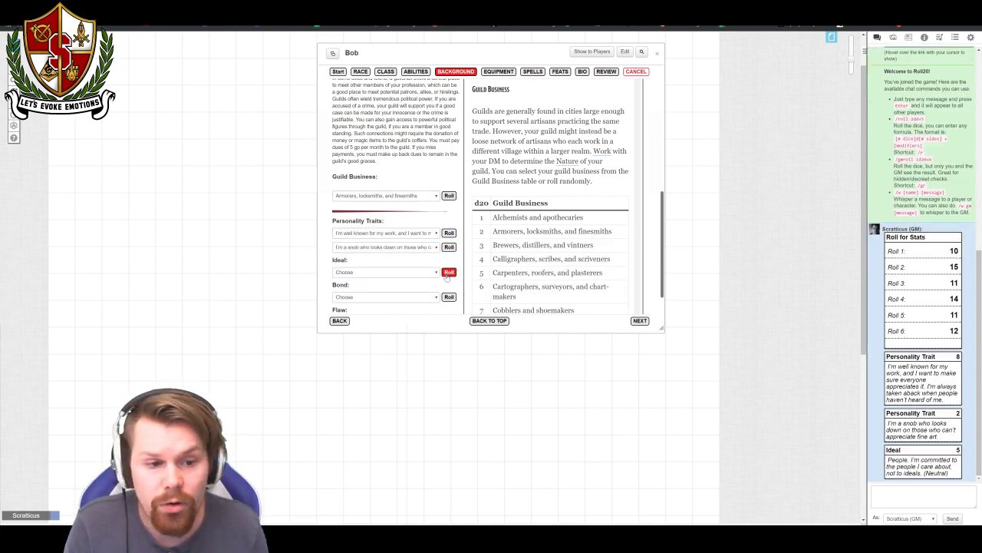
click(449, 297)
scroll(432, 283, down, 1)
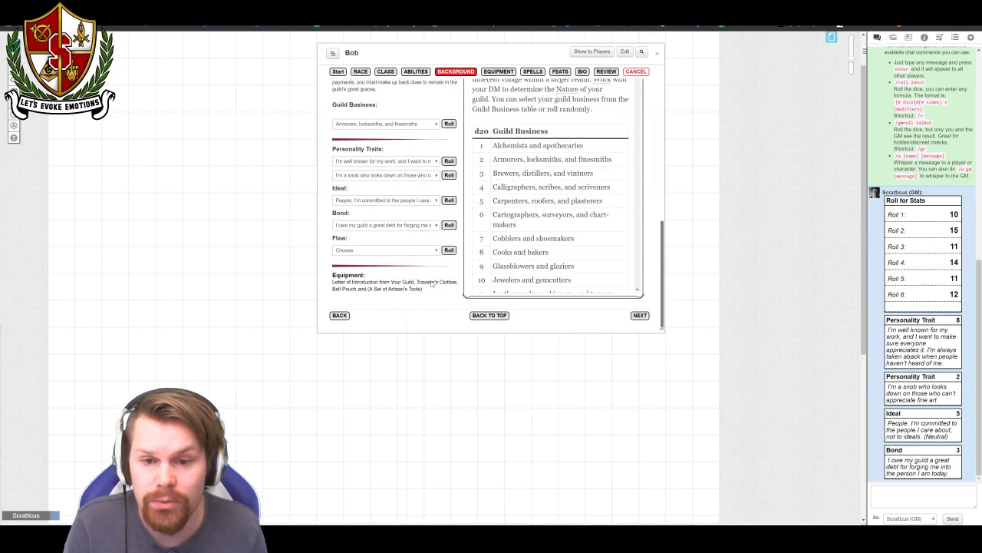
- Advance to the equipment stage, set the equipment method to Class Equipment and take Chain Mail as the armor option
click(640, 315)
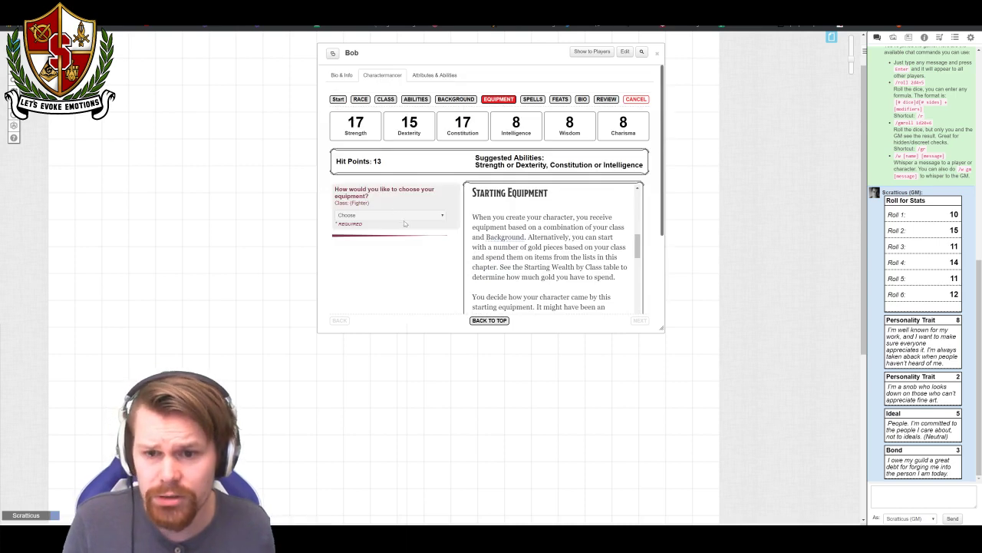
click(392, 217)
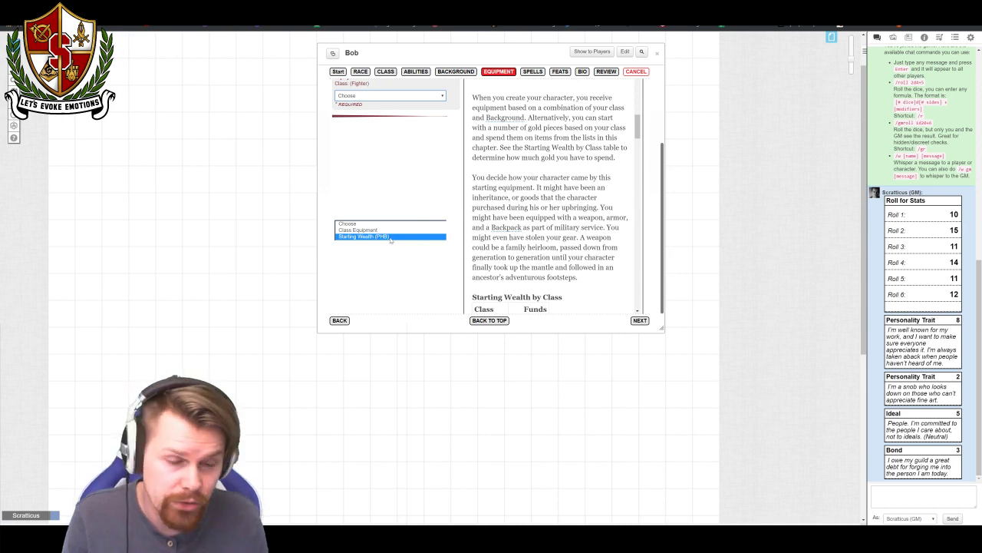
click(390, 230)
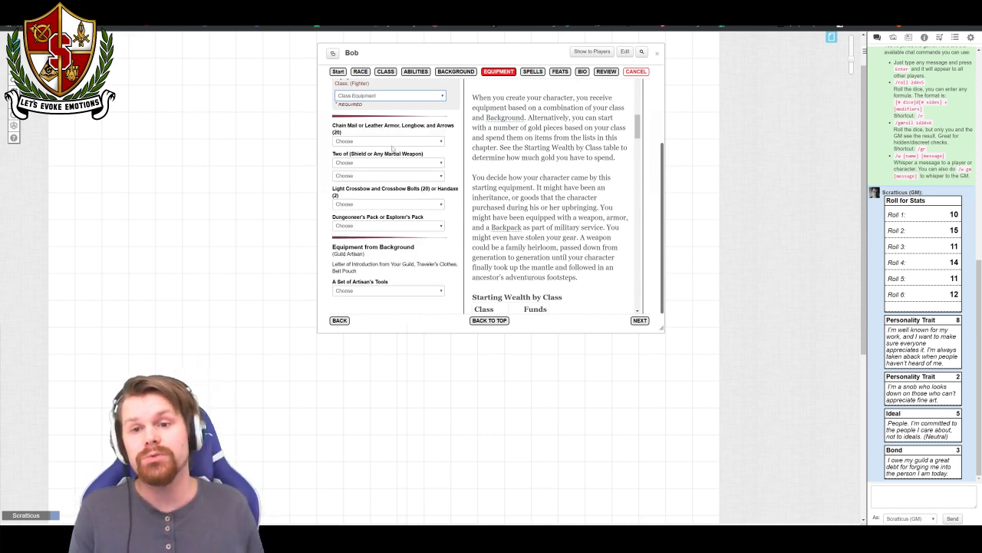
click(399, 136)
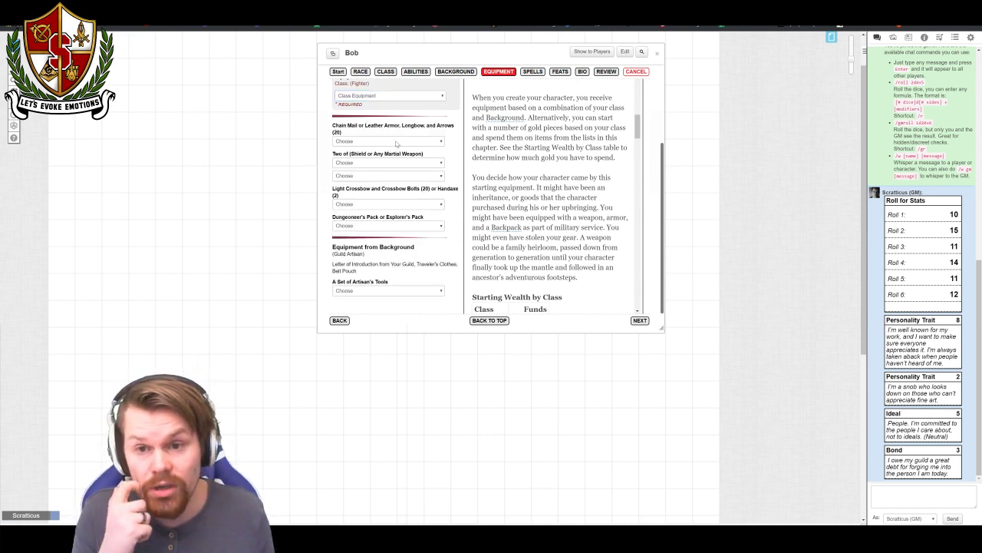
click(396, 142)
click(394, 155)
- Choose Greataxe and Greatsword for the two shield or martial weapon options
click(398, 163)
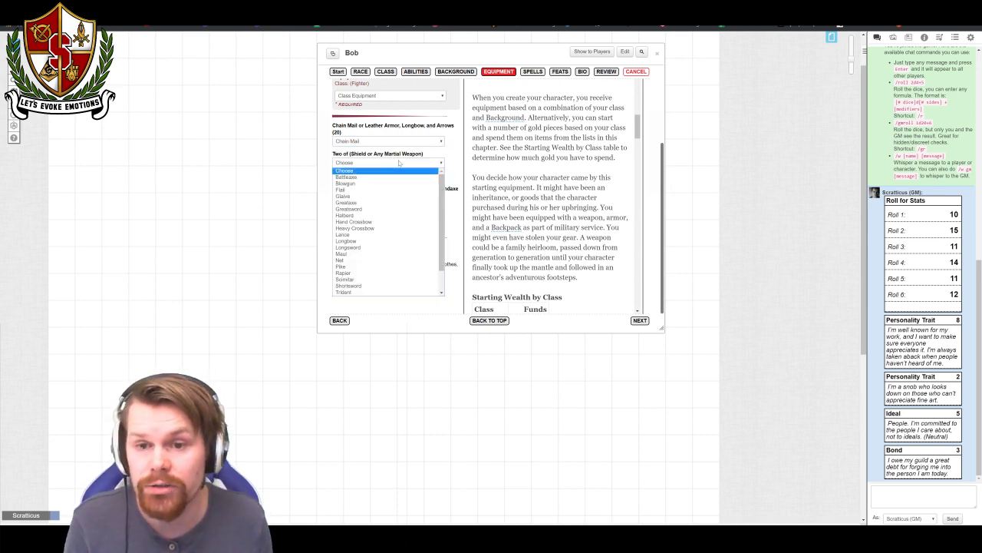
click(370, 204)
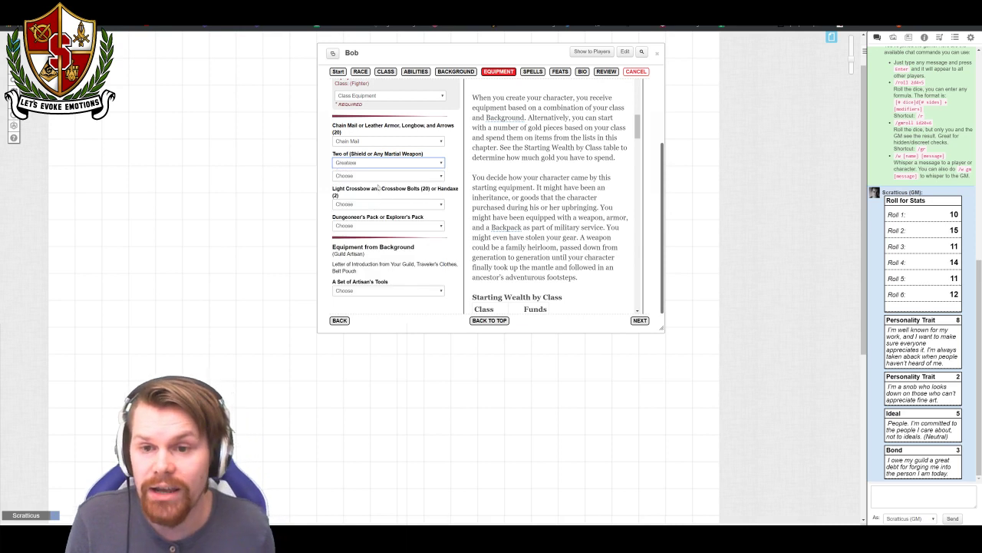
click(388, 176)
click(366, 224)
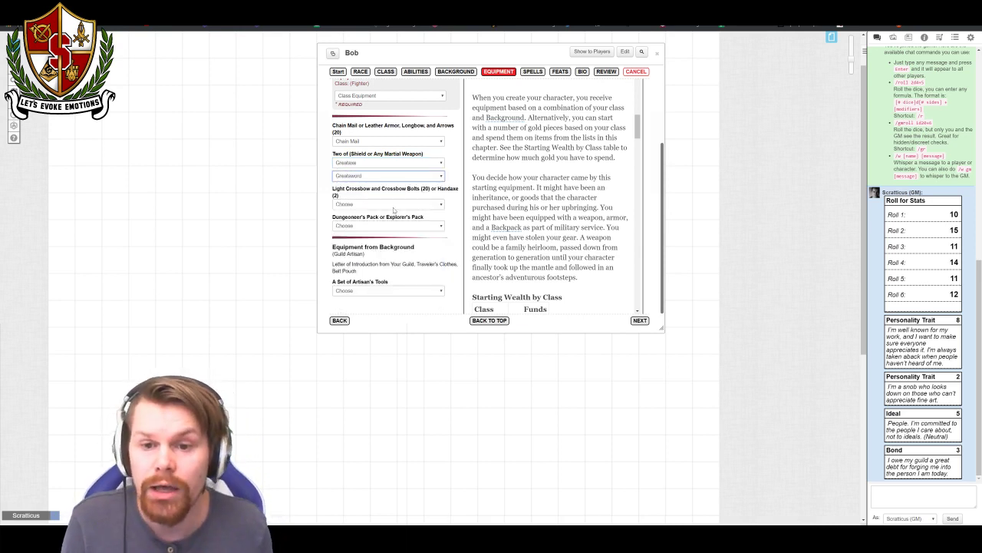
- Take Handaxe (2) instead of the light crossbow and Explorer's Pack as the equipment pack
click(347, 203)
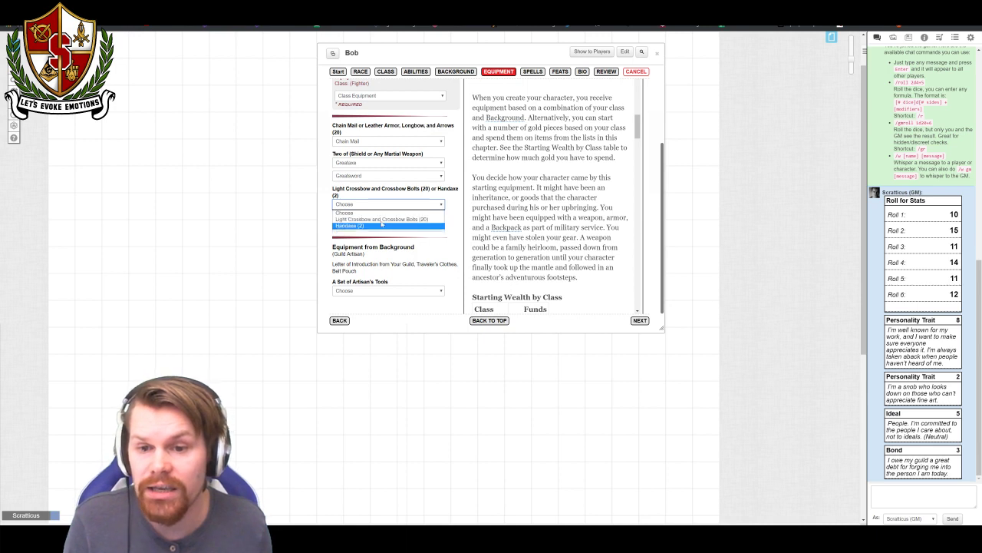
click(394, 225)
click(412, 225)
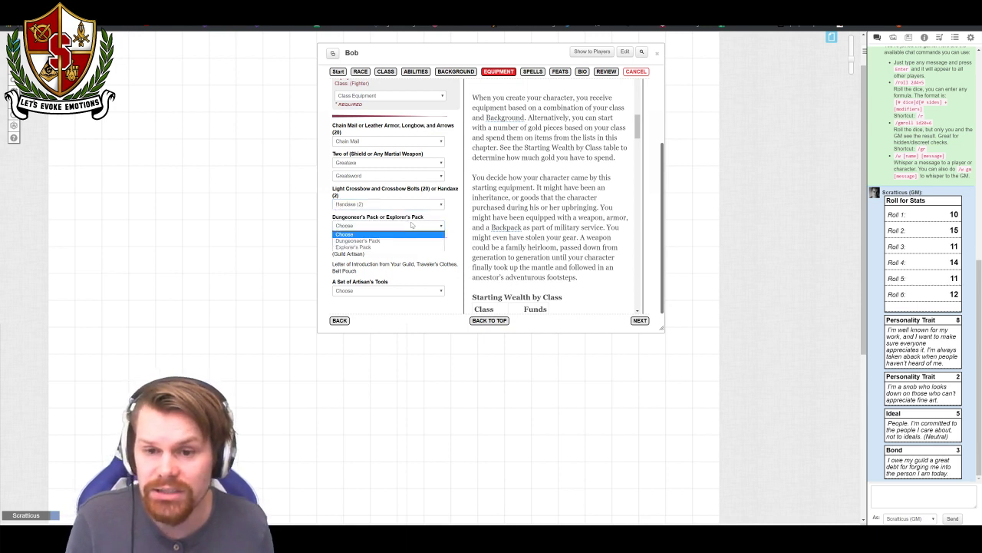
click(387, 247)
- Choose Smith's Tools as the set of artisan's tools from the background equipment
scroll(467, 249, down, 2)
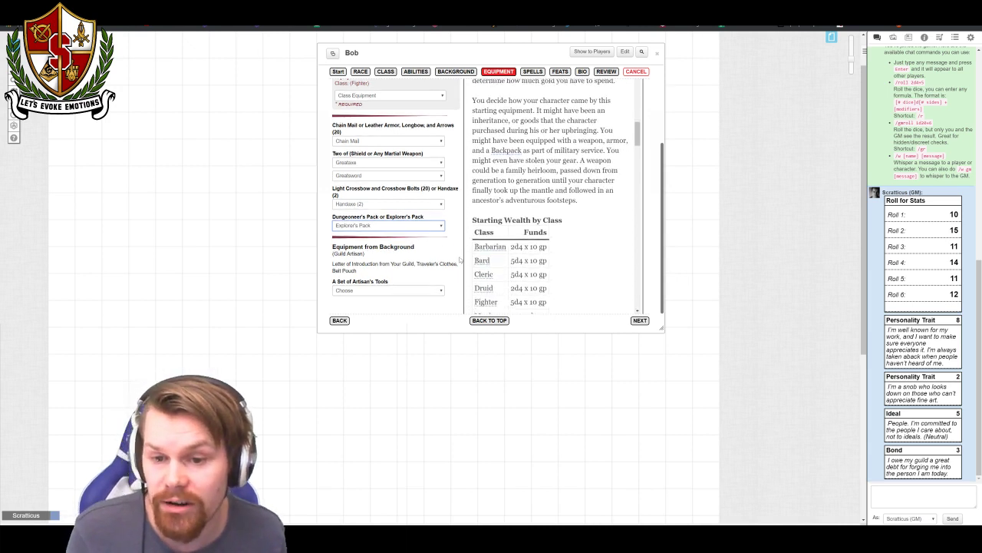
scroll(438, 277, down, 1)
click(422, 269)
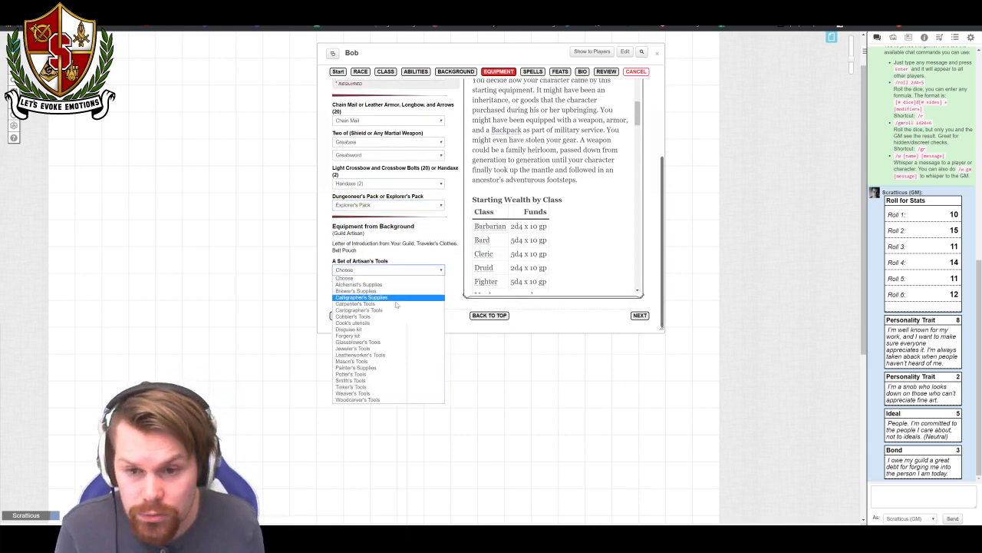
click(373, 381)
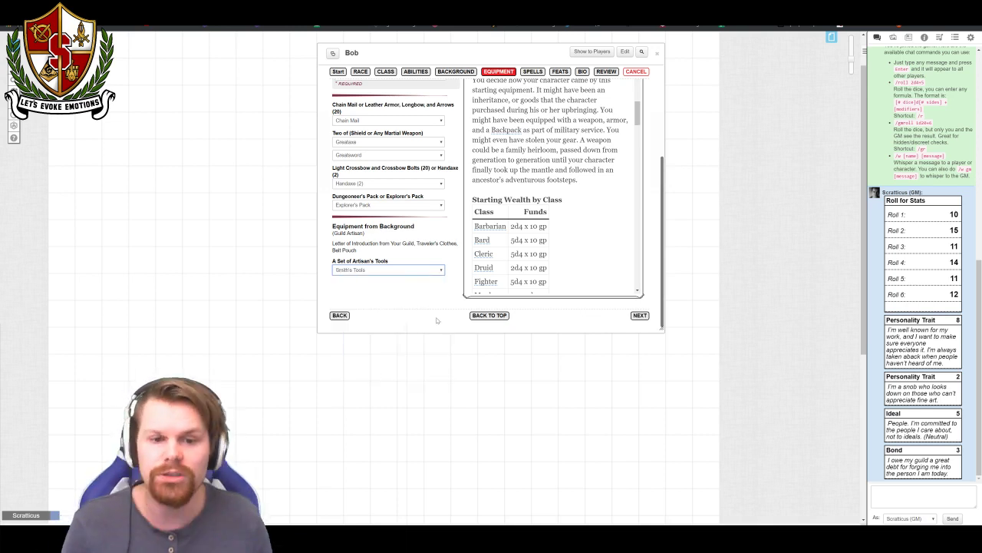
- Advance through the spells, feats and bio stages to the review stage and examine the summary of character choices
click(645, 317)
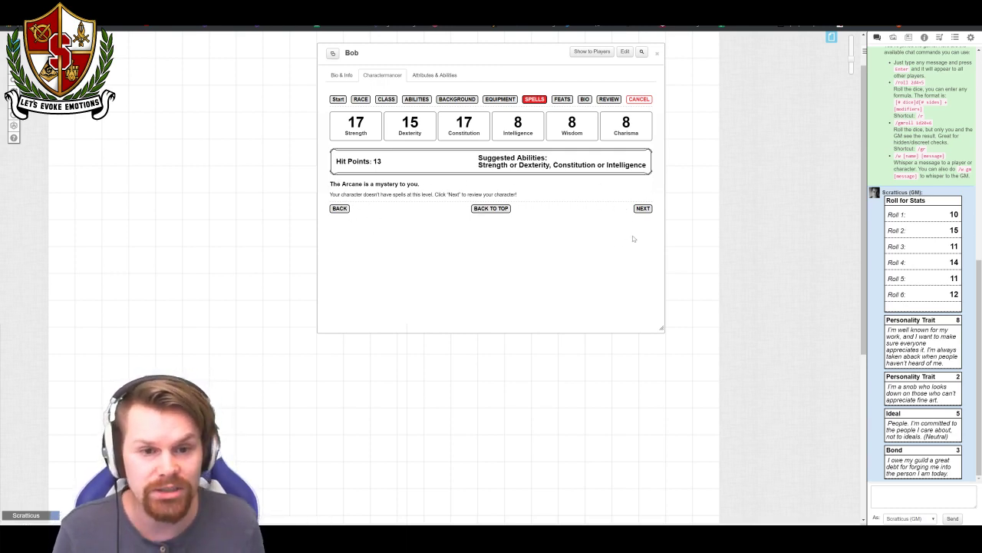
click(643, 208)
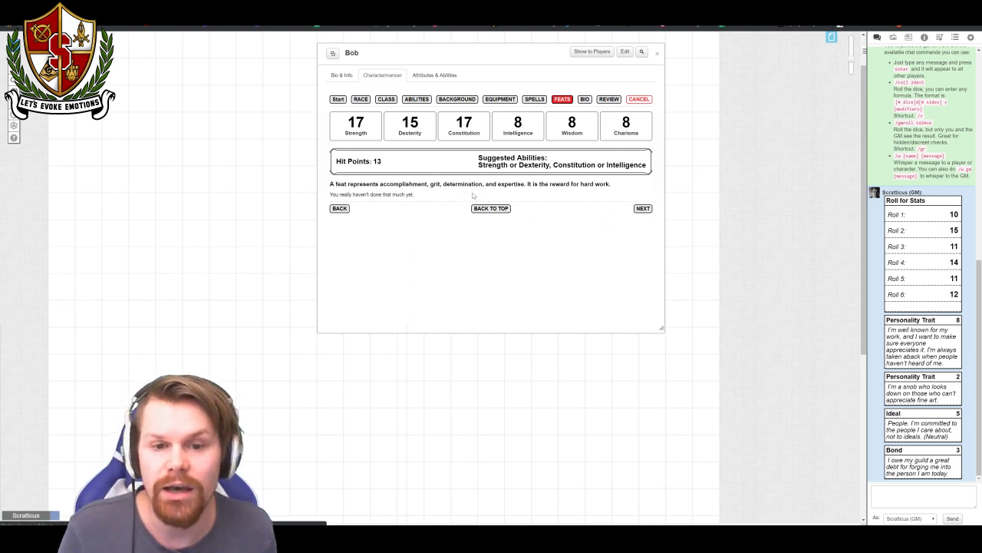
click(641, 208)
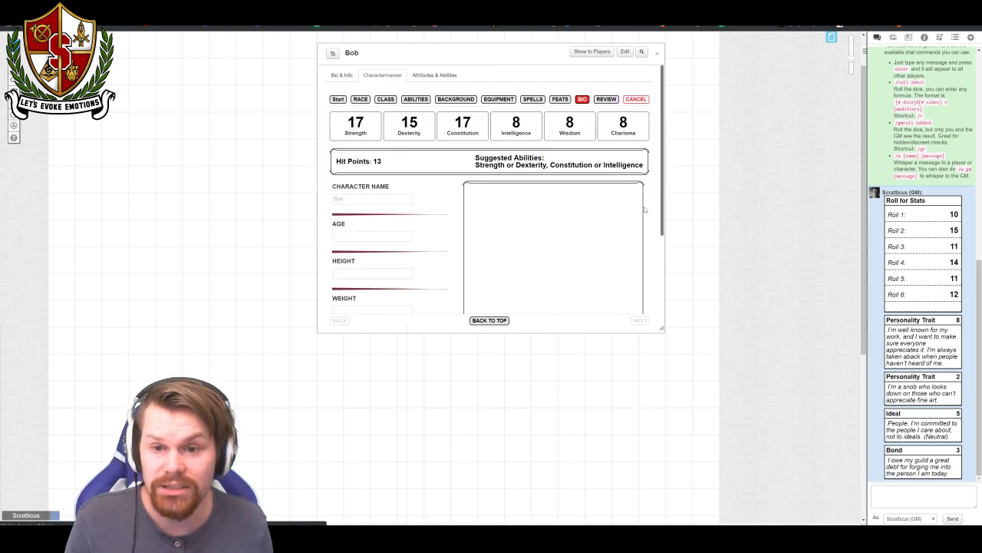
scroll(442, 203, down, 3)
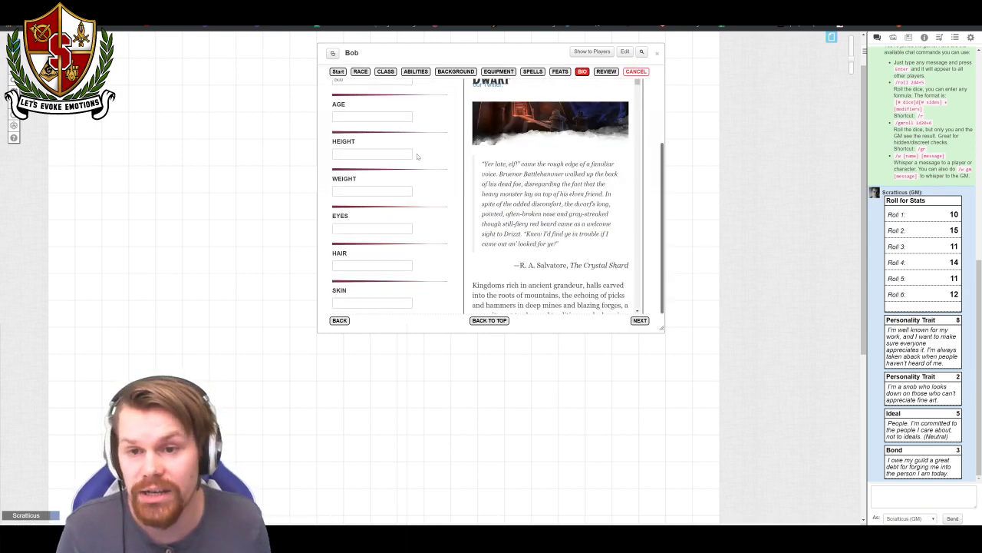
scroll(416, 157, up, 1)
scroll(374, 204, down, 2)
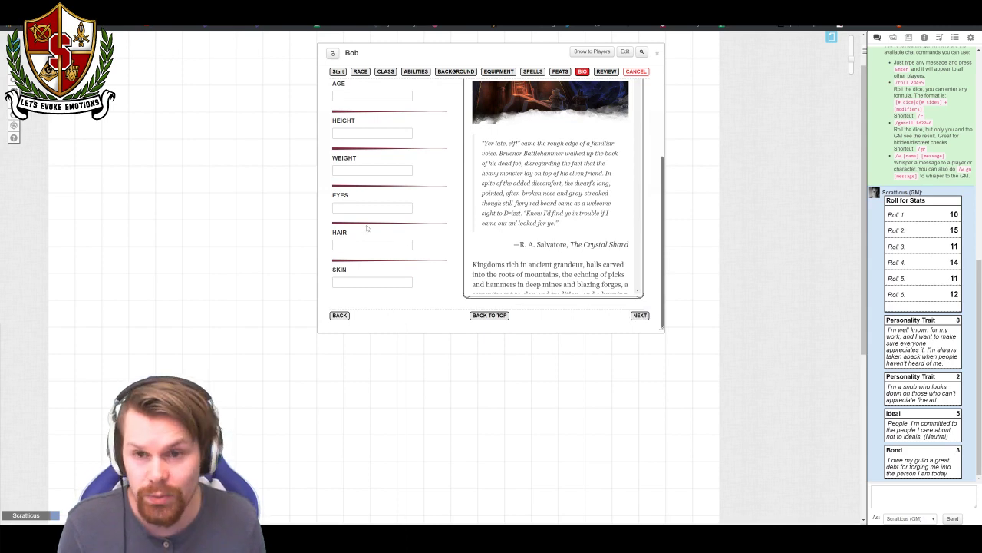
scroll(365, 222, up, 5)
click(640, 320)
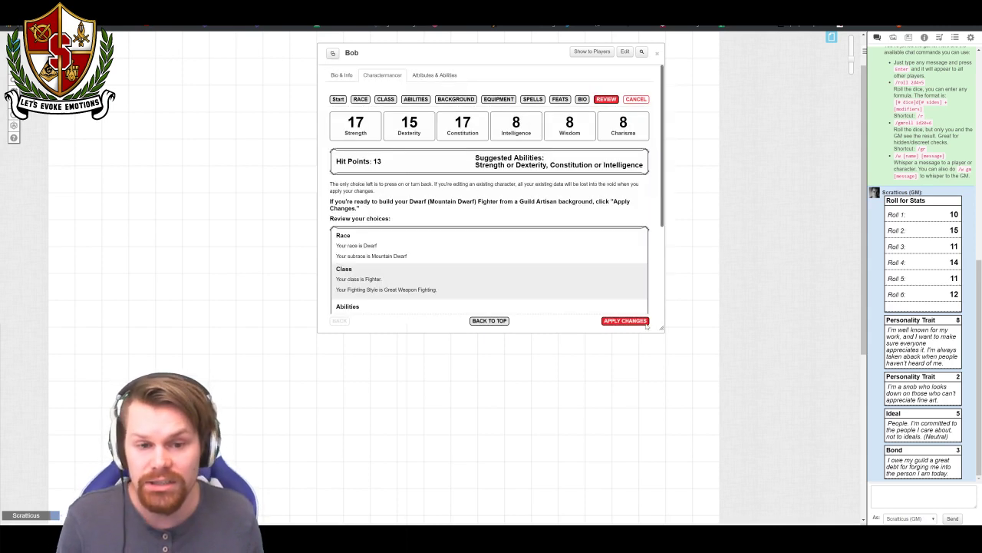
scroll(487, 269, down, 3)
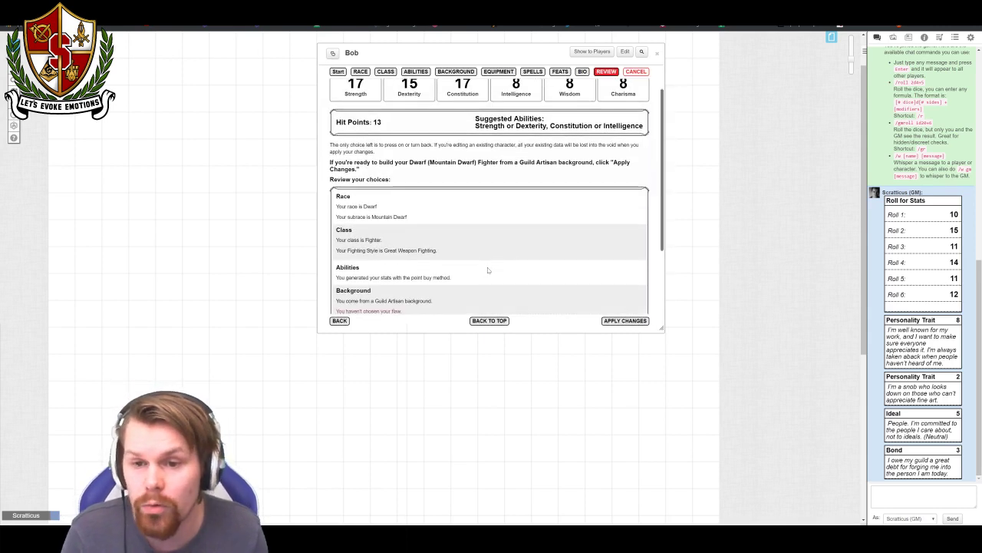
scroll(487, 270, down, 1)
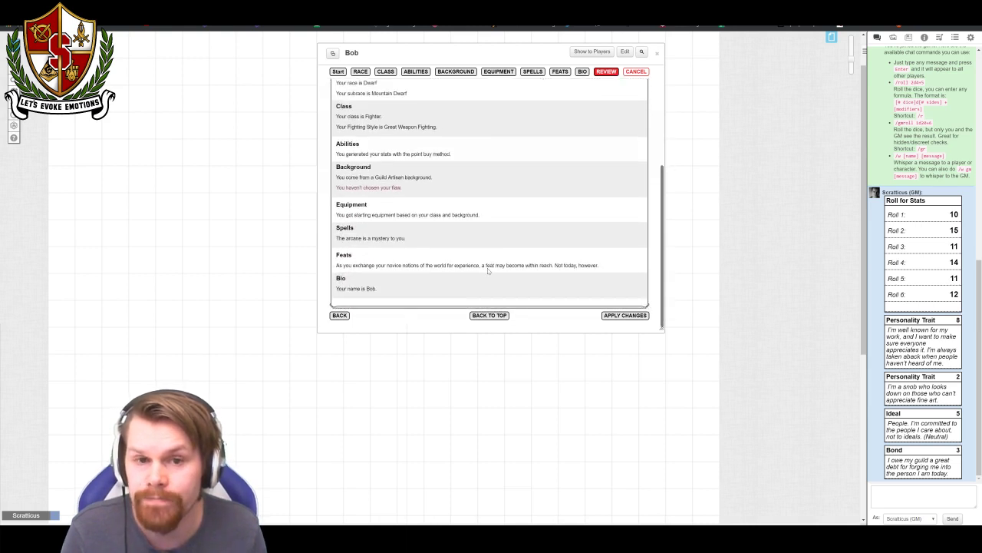
scroll(481, 270, up, 2)
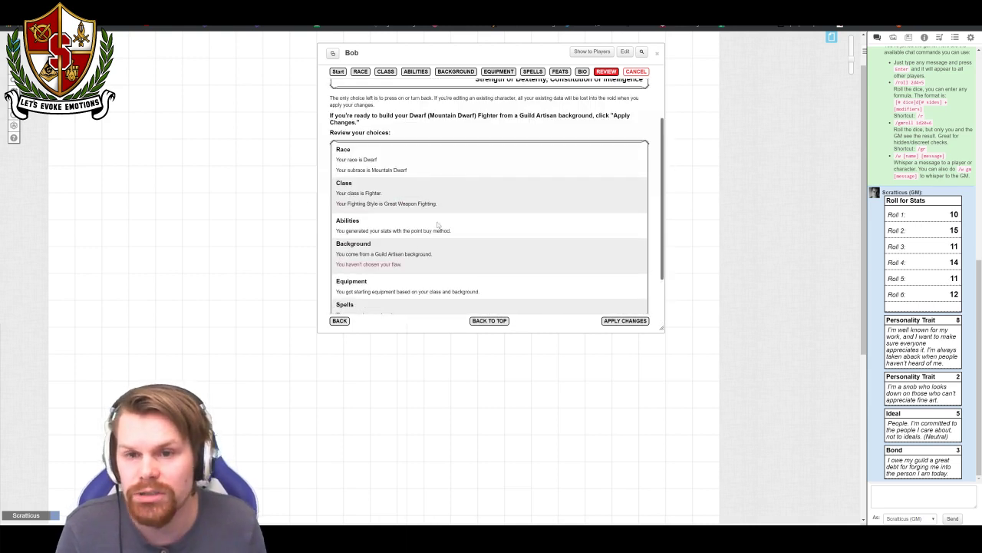
- Return to the class stage and change the character's class to Paladin (PHB)
click(385, 71)
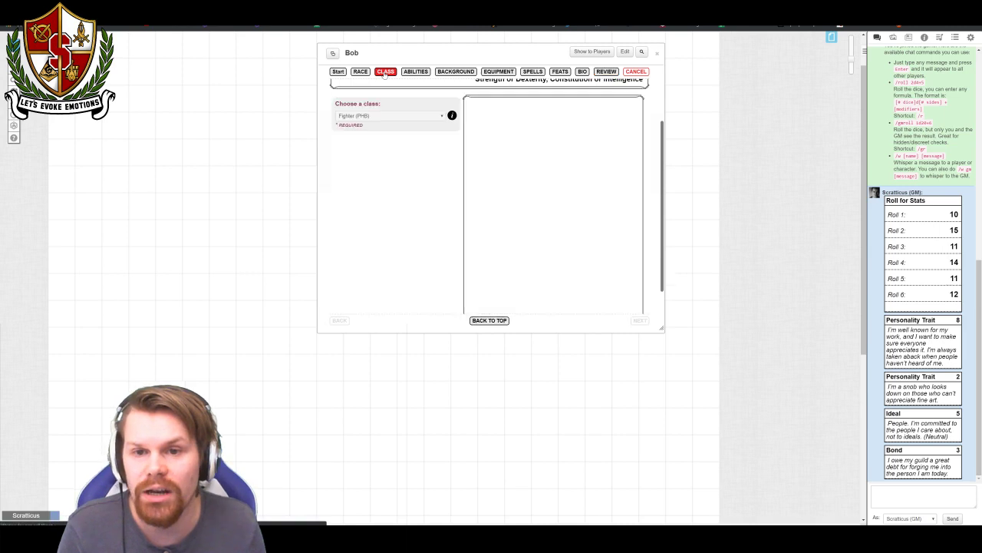
click(388, 116)
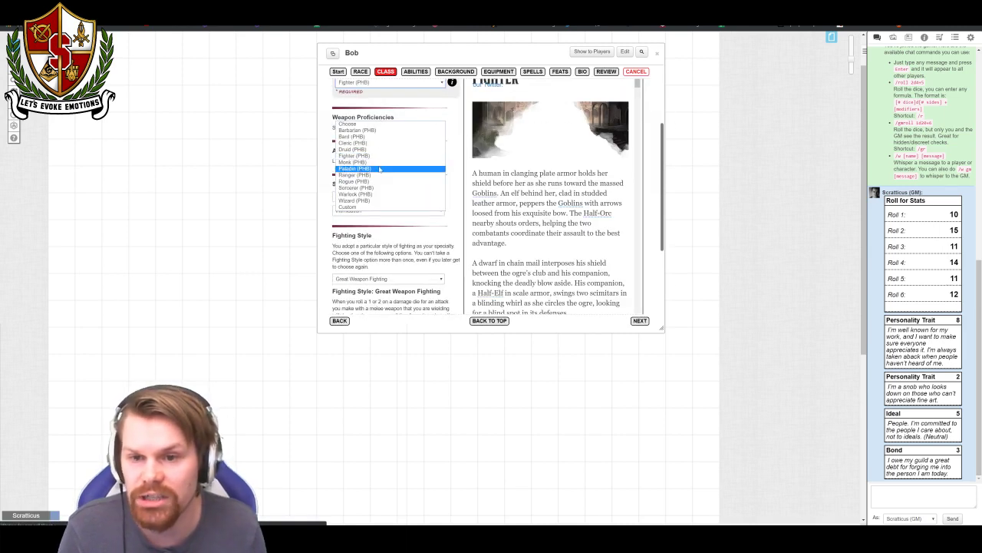
click(379, 169)
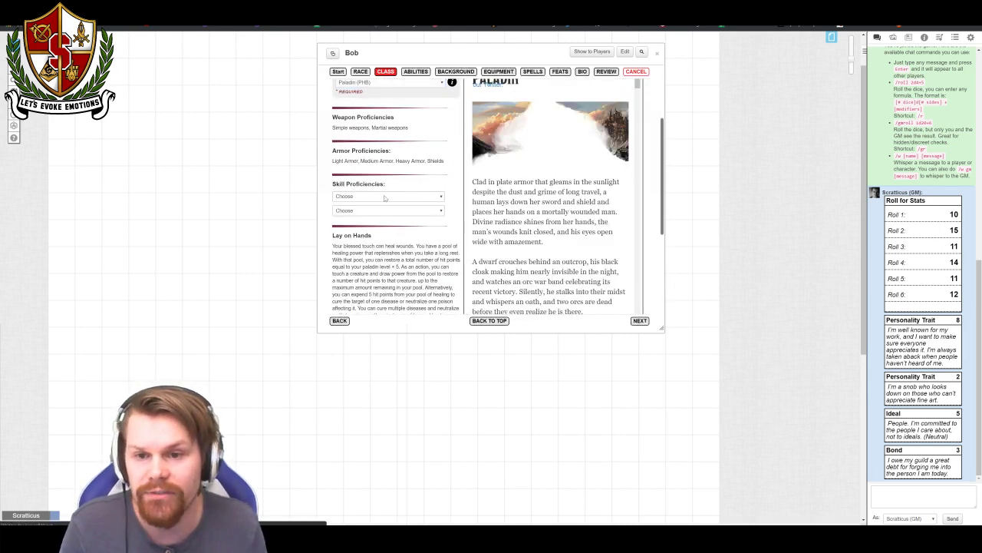
- Choose Athletics and Intimidation as the paladin's two skill proficiencies
click(376, 197)
click(376, 210)
click(381, 212)
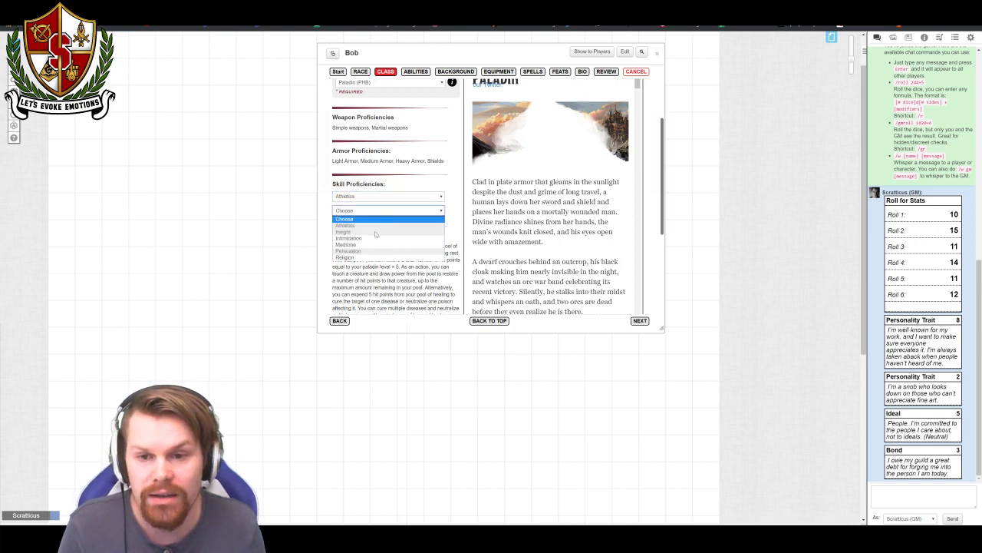
click(375, 239)
- Advance from the class stage past abilities and background to the equipment stage, keeping the existing scores and Guild Artisan choices
scroll(627, 307, down, 10)
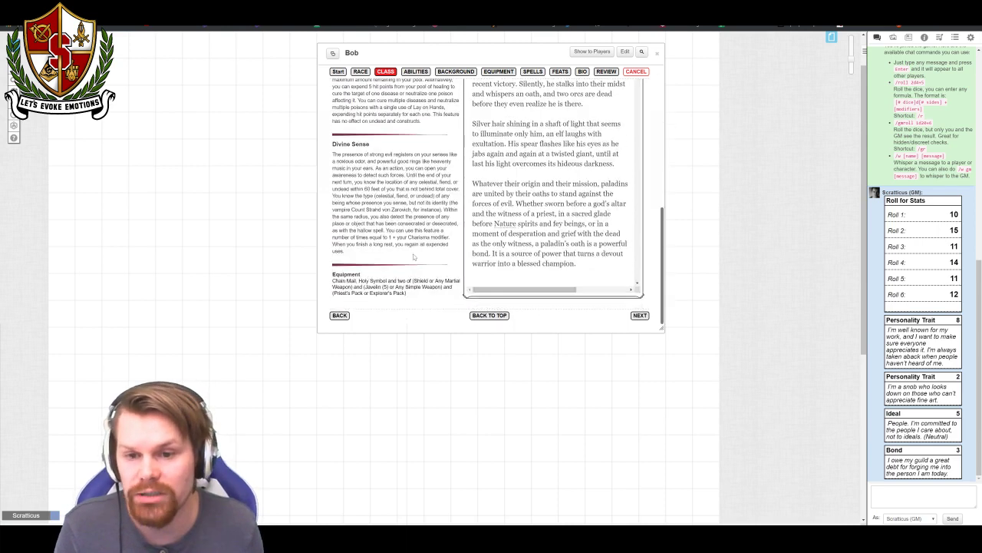
click(639, 315)
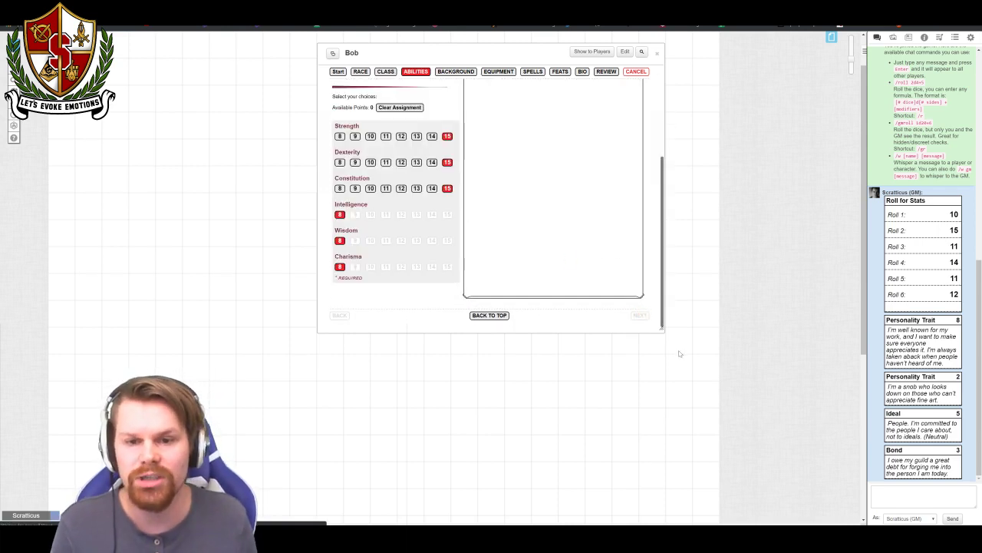
click(639, 315)
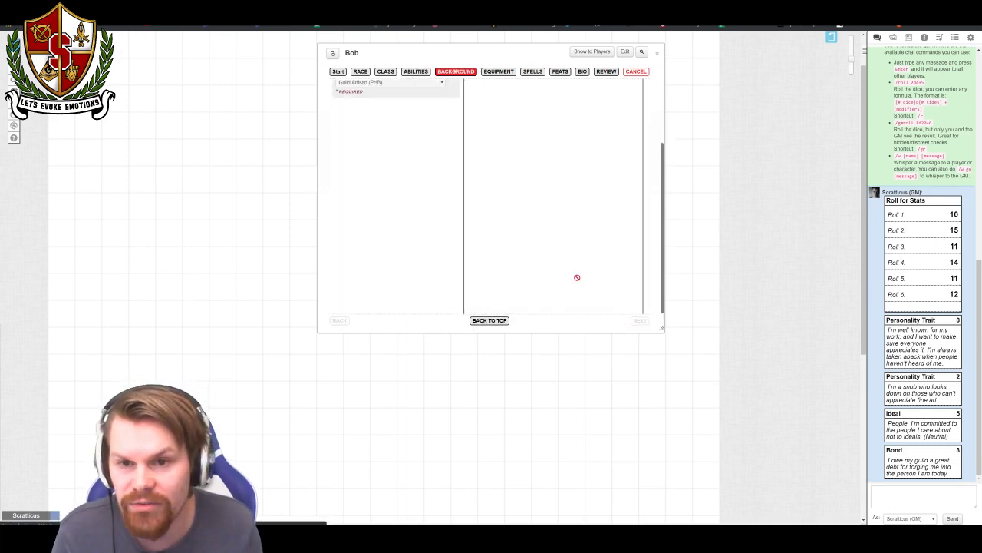
scroll(368, 172, up, 3)
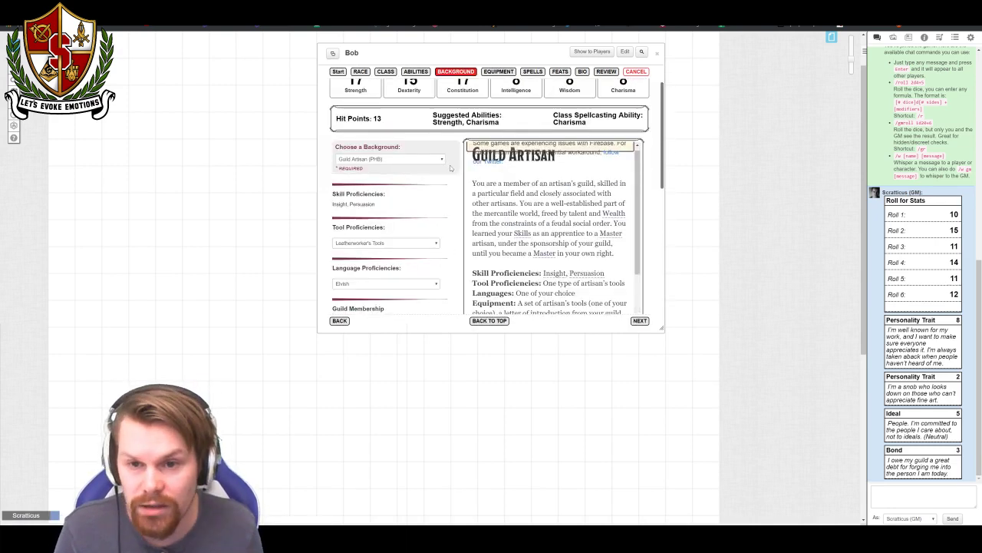
scroll(439, 199, down, 2)
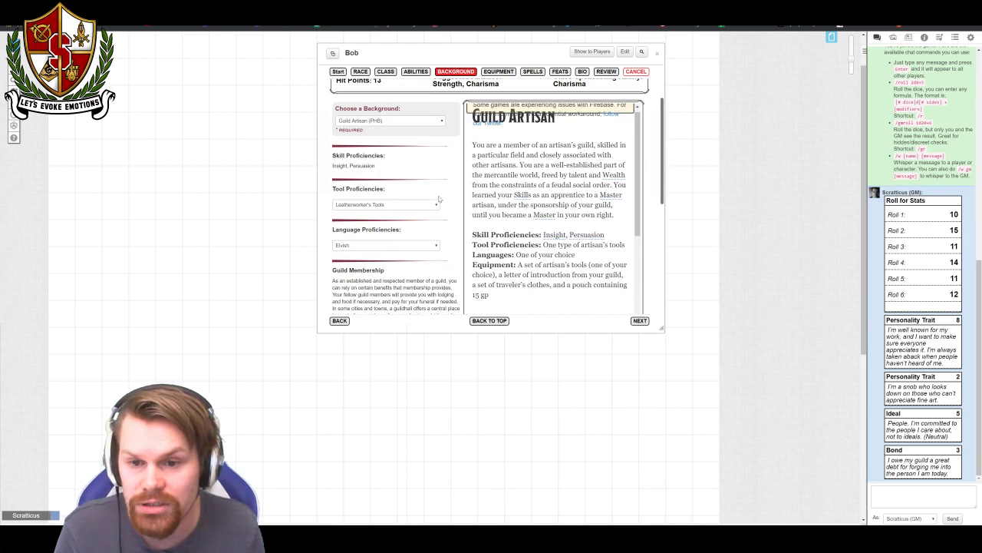
scroll(440, 199, down, 3)
click(637, 319)
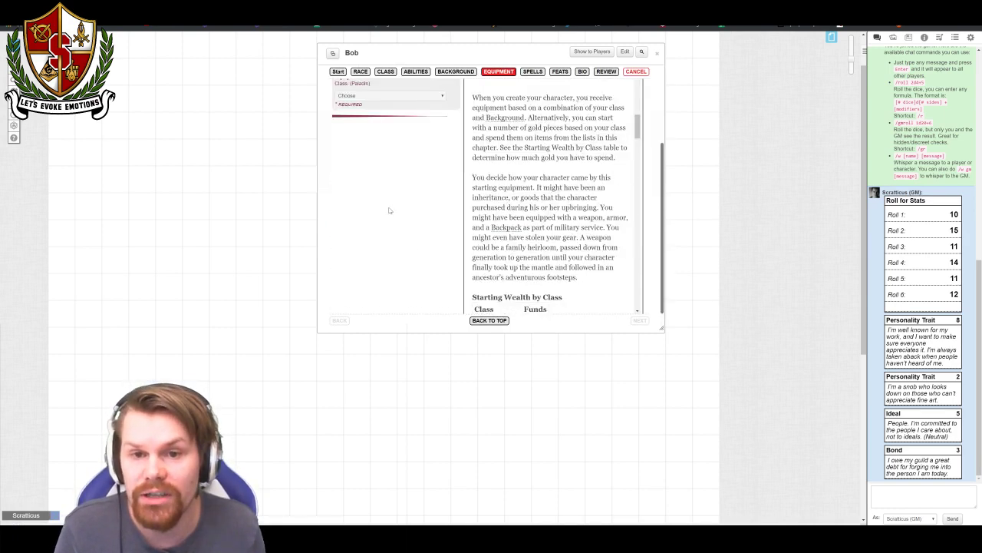
- Set the paladin's equipment method to Class Equipment
scroll(389, 210, up, 2)
click(389, 172)
click(389, 187)
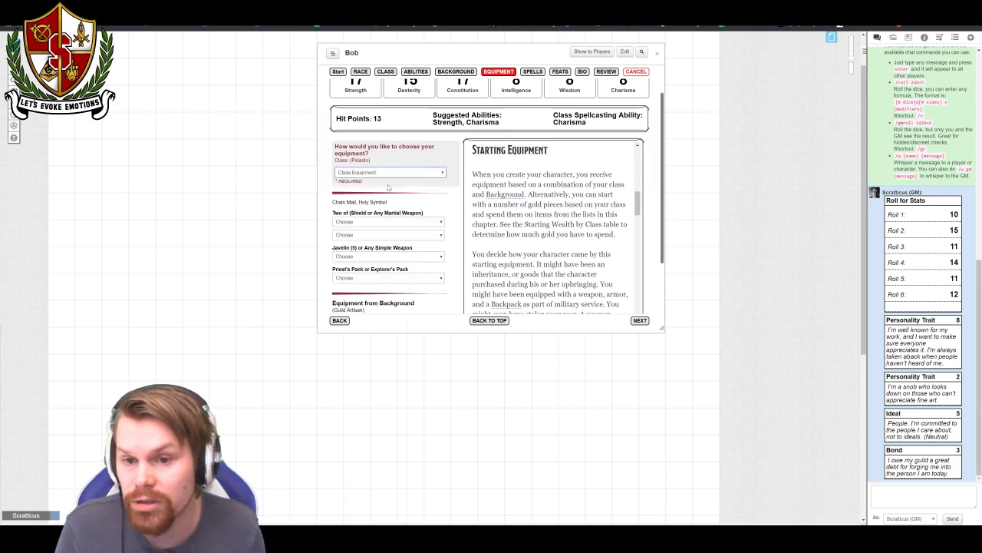
- Choose Shield and Warhammer as the paladin's two shield or martial weapon picks
click(387, 222)
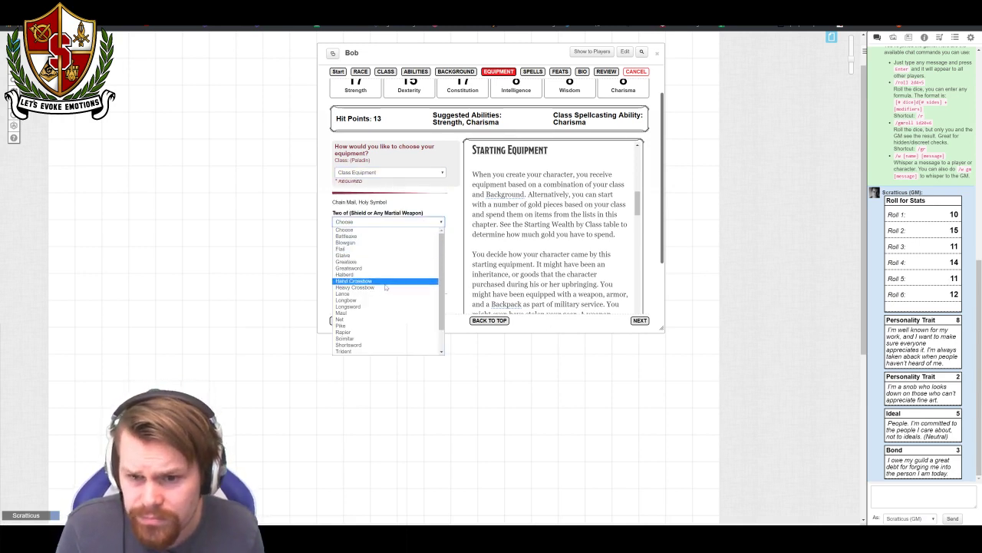
scroll(386, 287, down, 1)
scroll(386, 288, up, 1)
scroll(386, 288, down, 1)
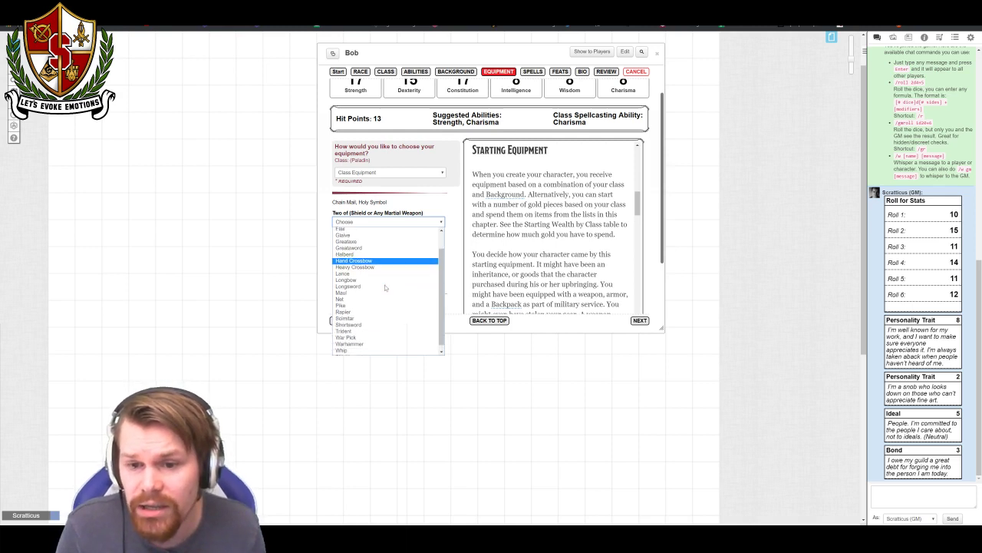
scroll(385, 288, up, 1)
scroll(383, 269, down, 1)
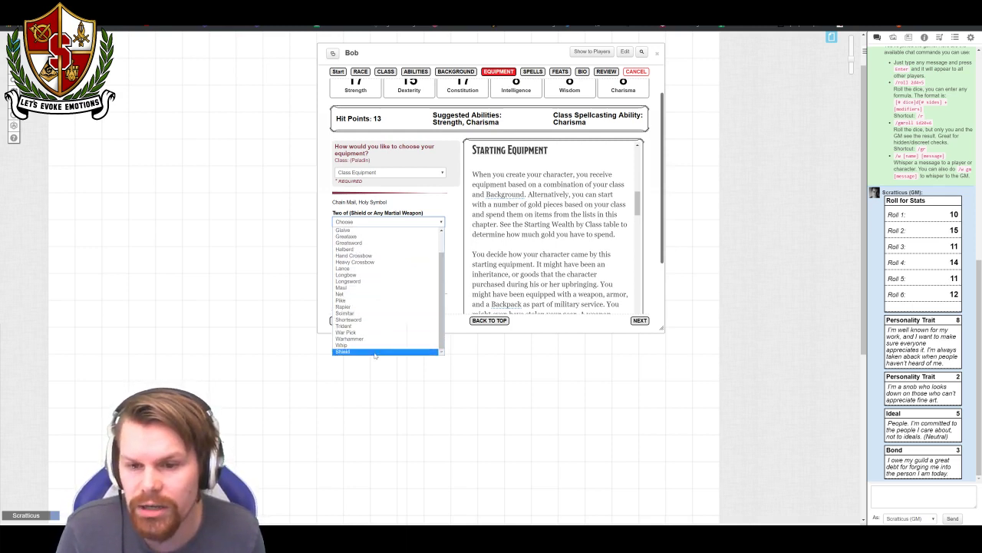
click(376, 353)
click(390, 235)
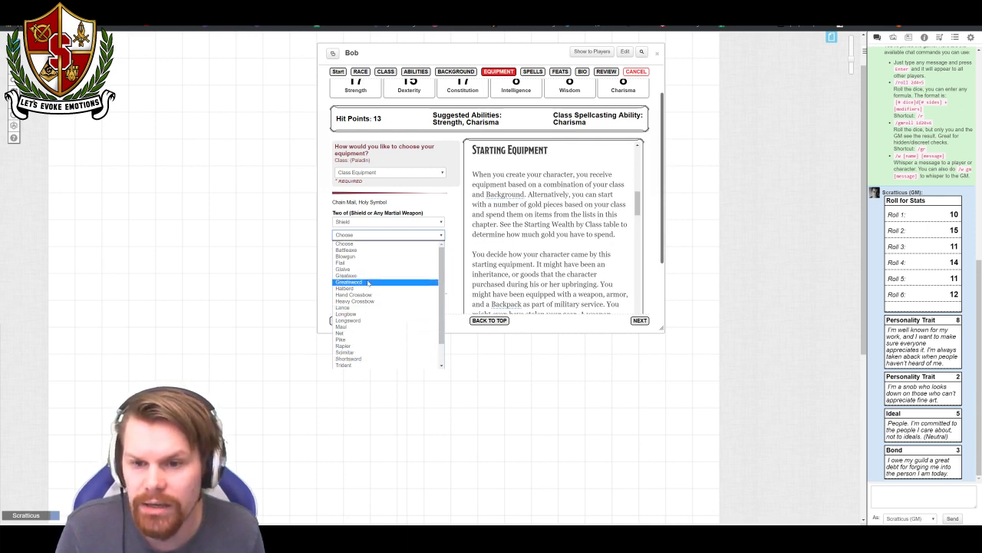
scroll(409, 296, down, 2)
click(388, 352)
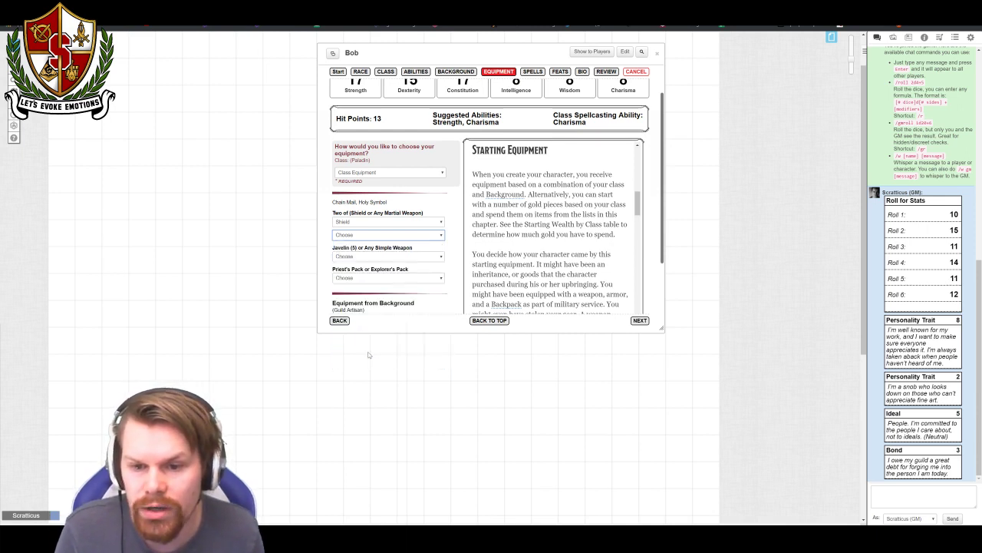
- Choose Javelin (5) for the simple weapon option and Handaxe (2) for the Priest's Pack or Explorer's Pack option
click(401, 257)
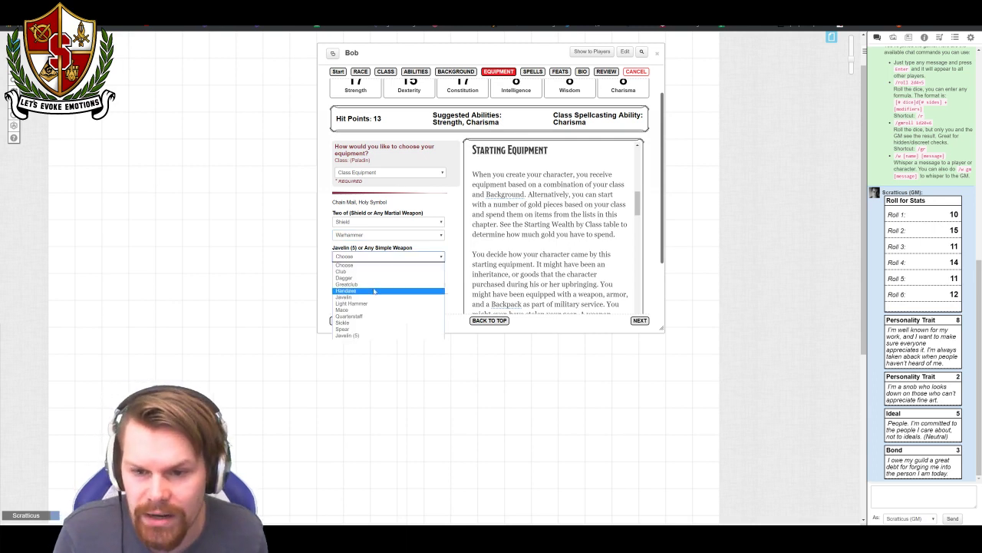
click(386, 294)
click(392, 279)
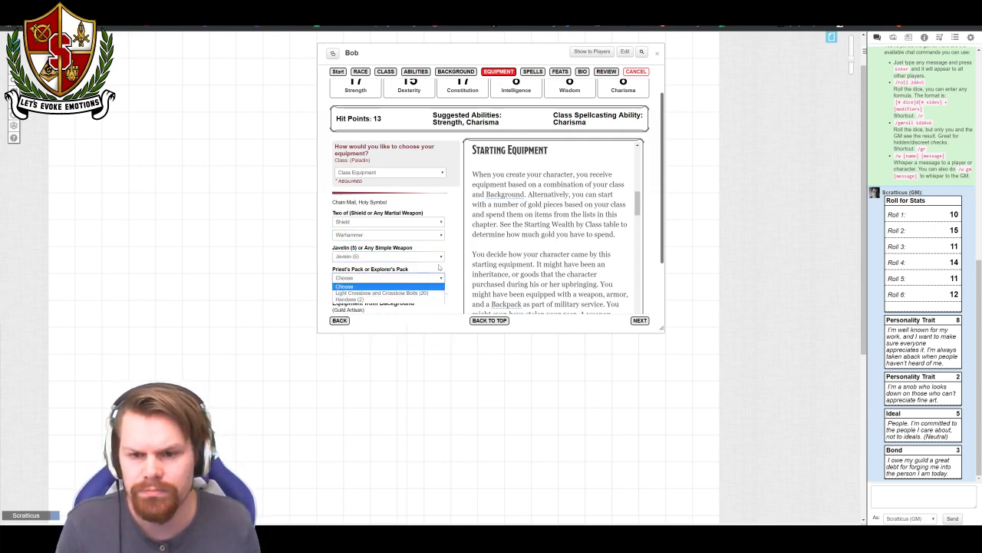
click(389, 279)
click(387, 279)
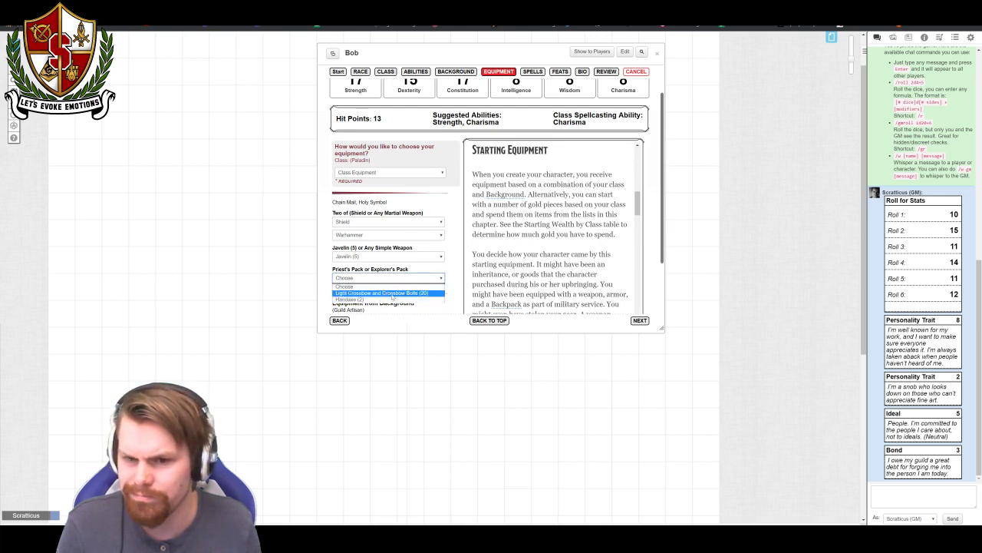
click(384, 298)
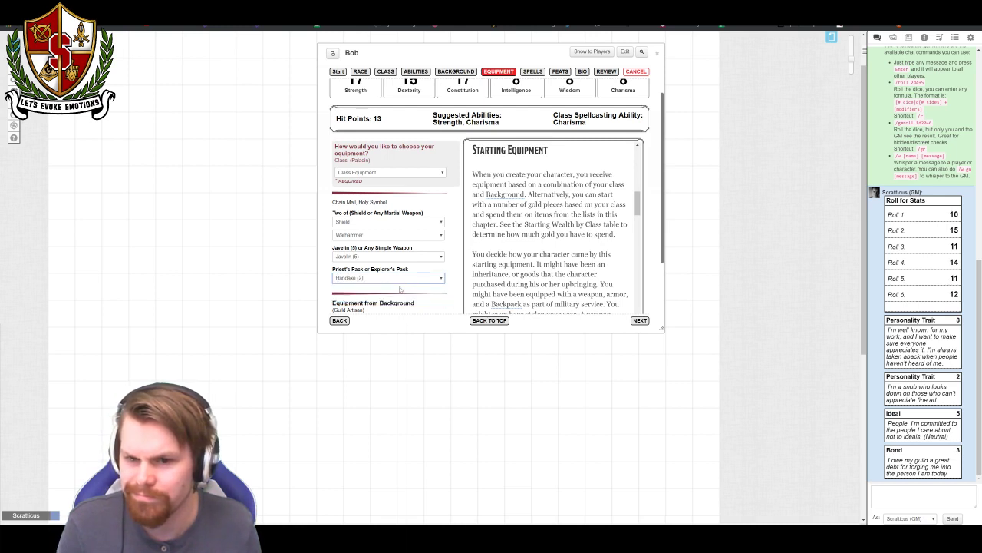
click(412, 278)
click(385, 300)
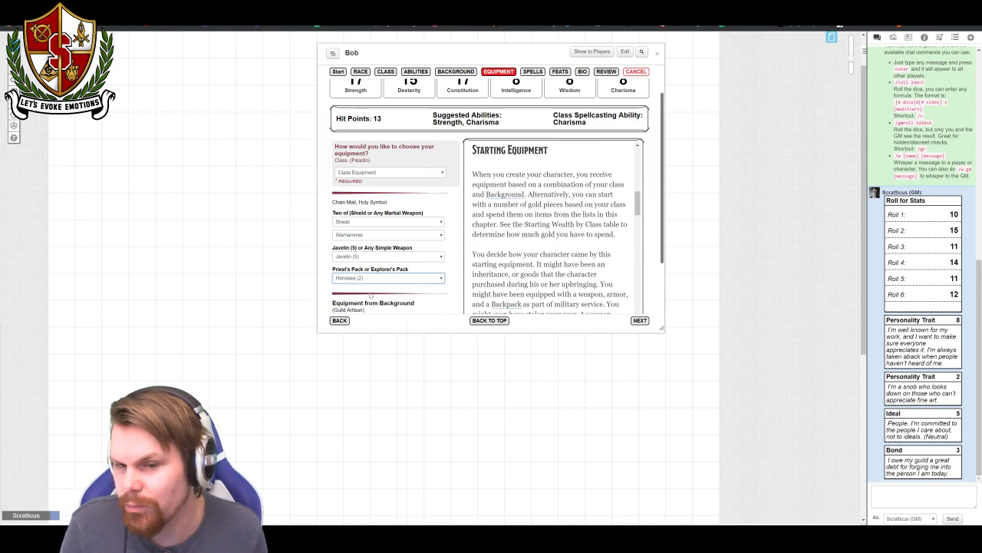
- Advance from the equipment stage through spells, feats and bio to the review stage, leaving the bio details blank
scroll(371, 294, down, 5)
click(640, 320)
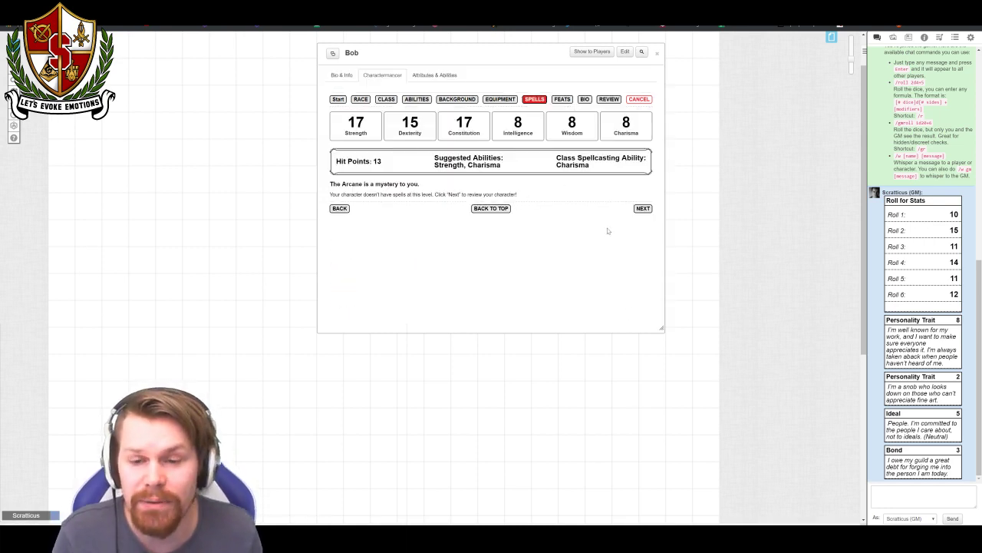
click(647, 209)
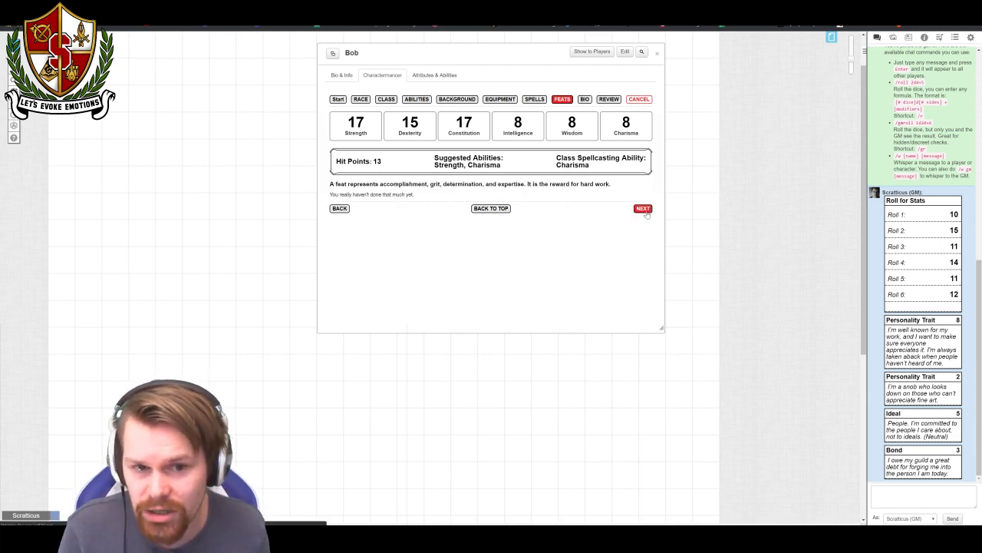
click(646, 210)
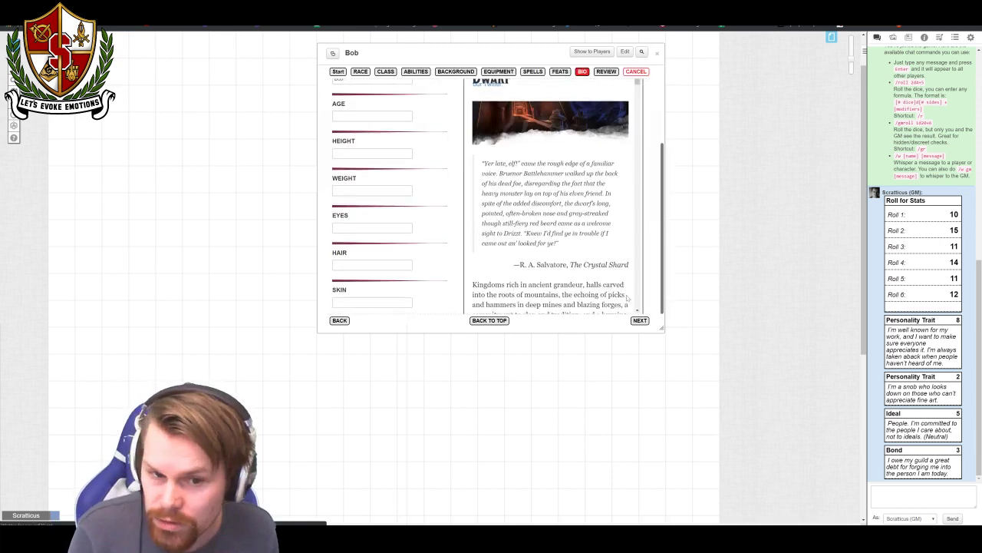
click(644, 320)
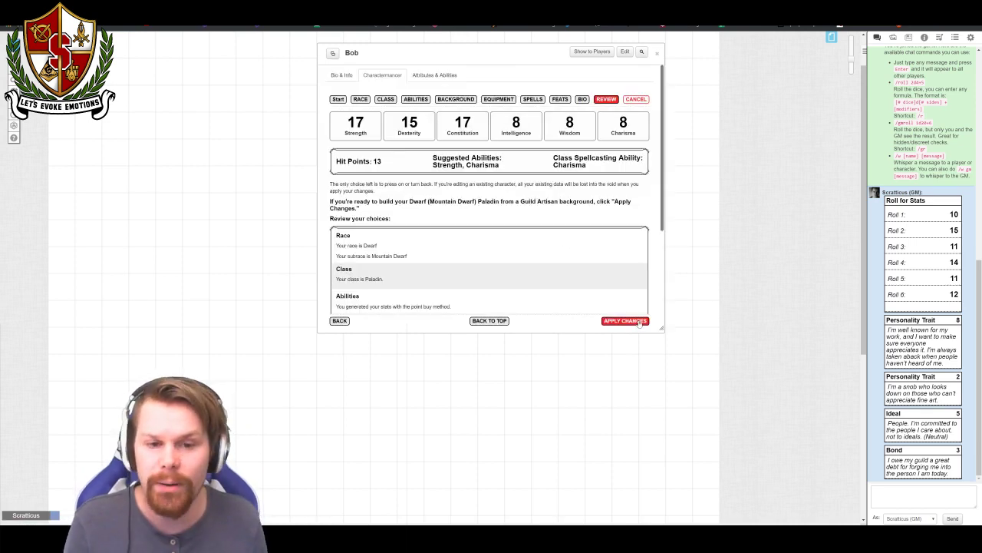
- Review the summary of character choices and apply the changes to build the character sheet
scroll(406, 269, down, 1)
scroll(406, 268, down, 3)
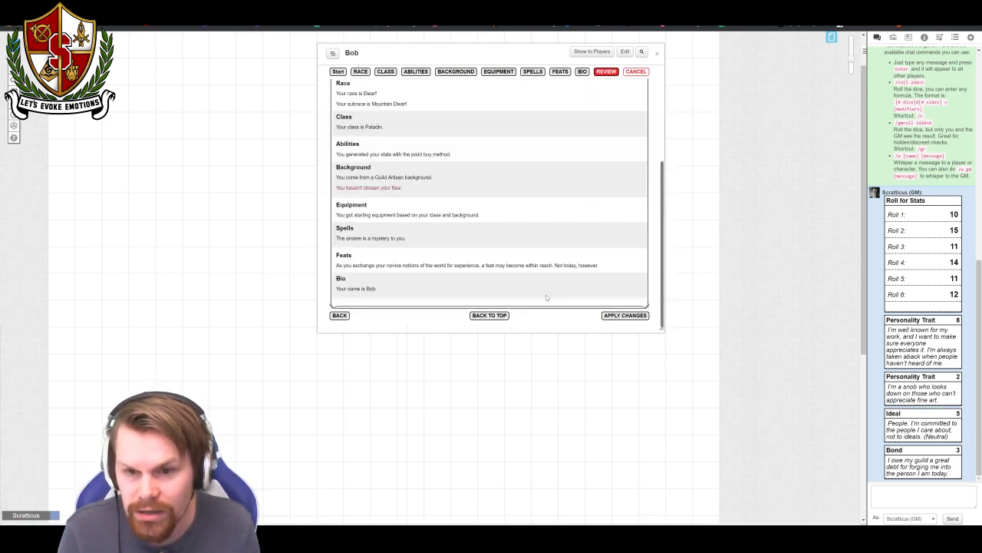
click(638, 316)
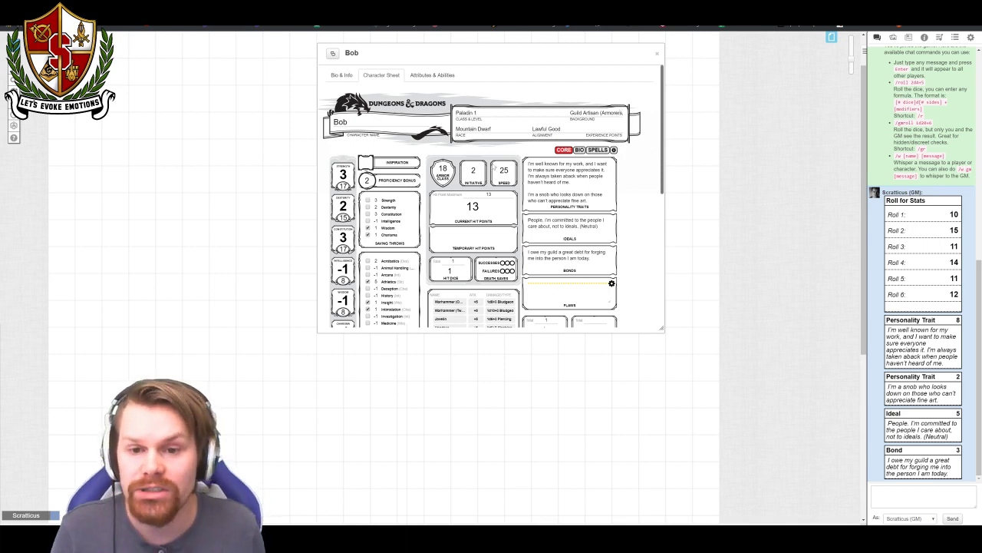
- Examine the core, bio and spells pages of Bob's finished character sheet
scroll(494, 165, down, 4)
scroll(494, 165, up, 2)
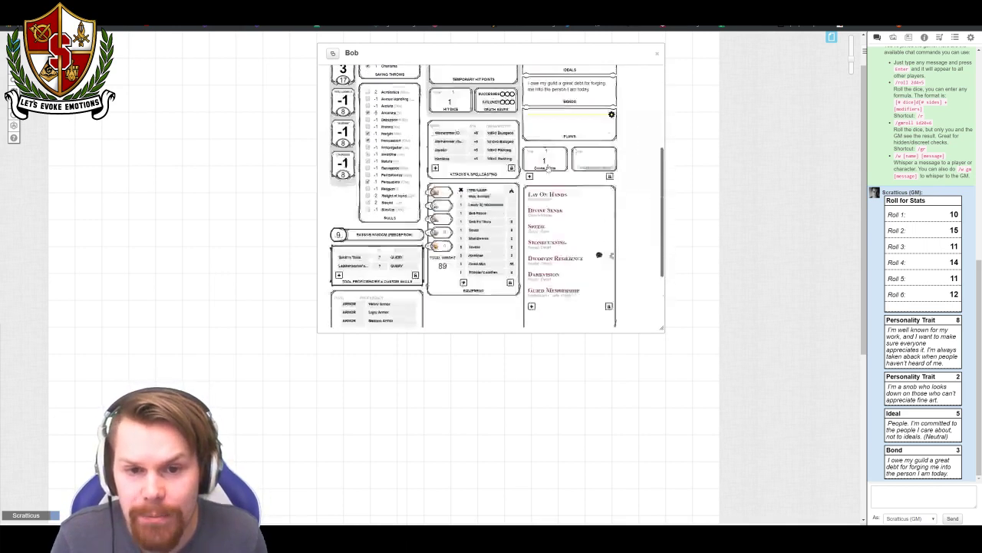
scroll(599, 255, up, 5)
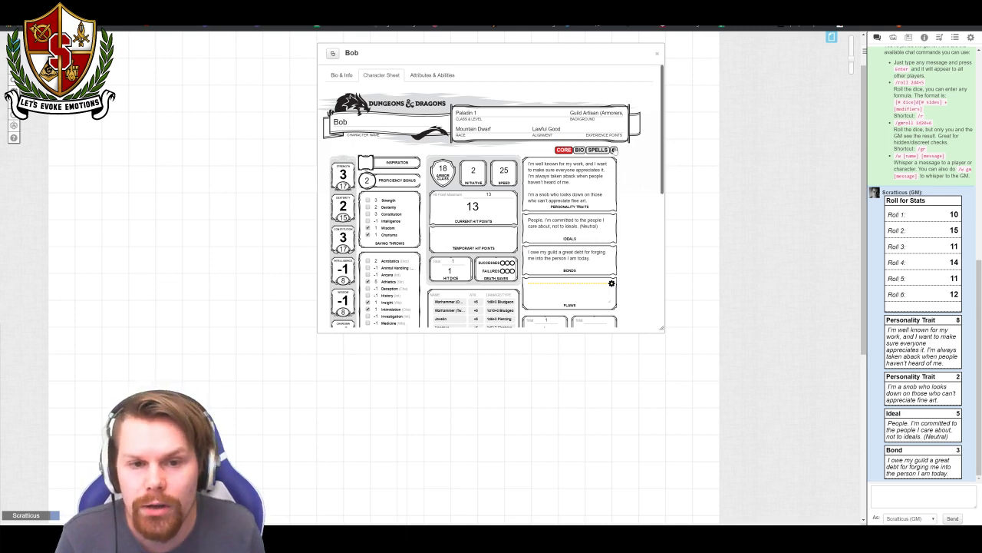
click(581, 150)
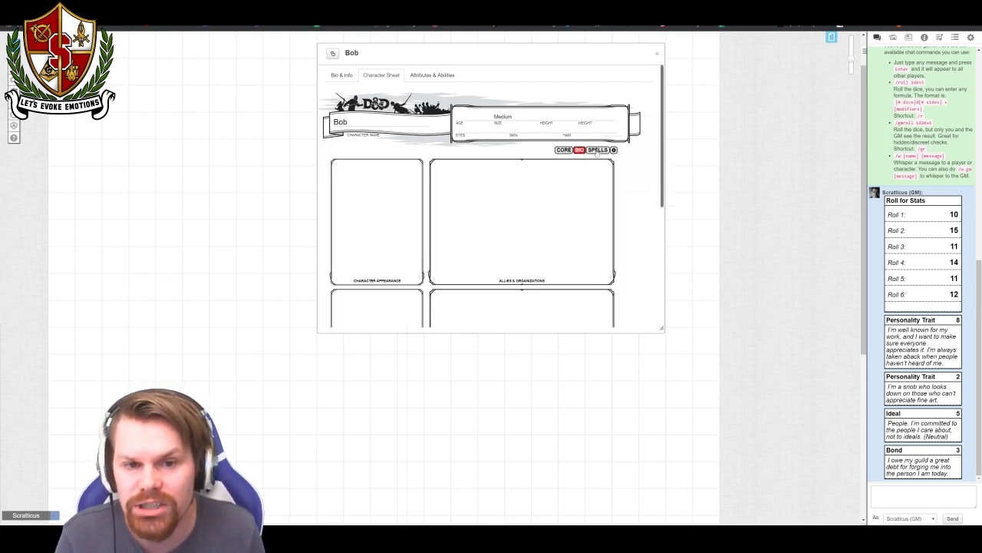
click(597, 150)
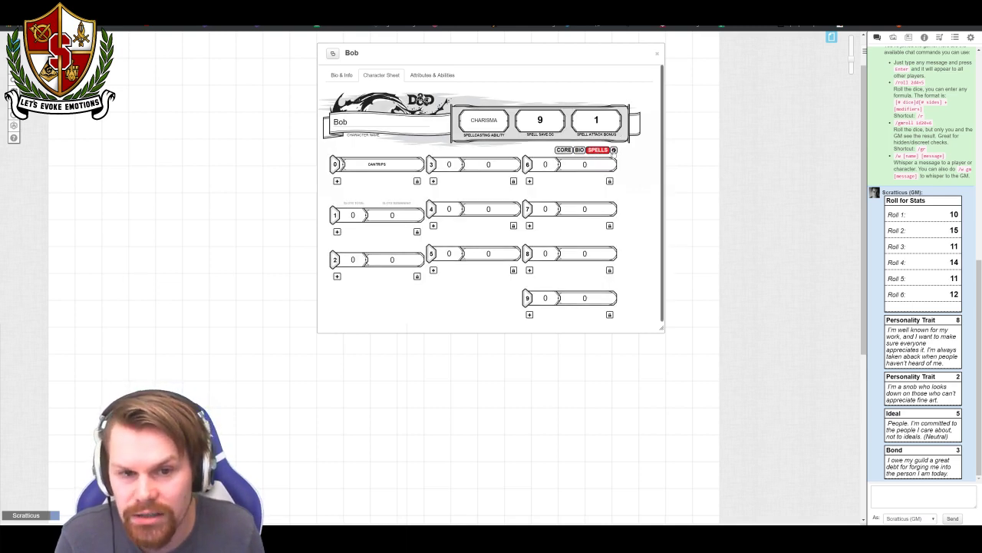
- Launch the Level+ Charactermancer from the character sheet's settings and proceed to the levels stage
click(614, 150)
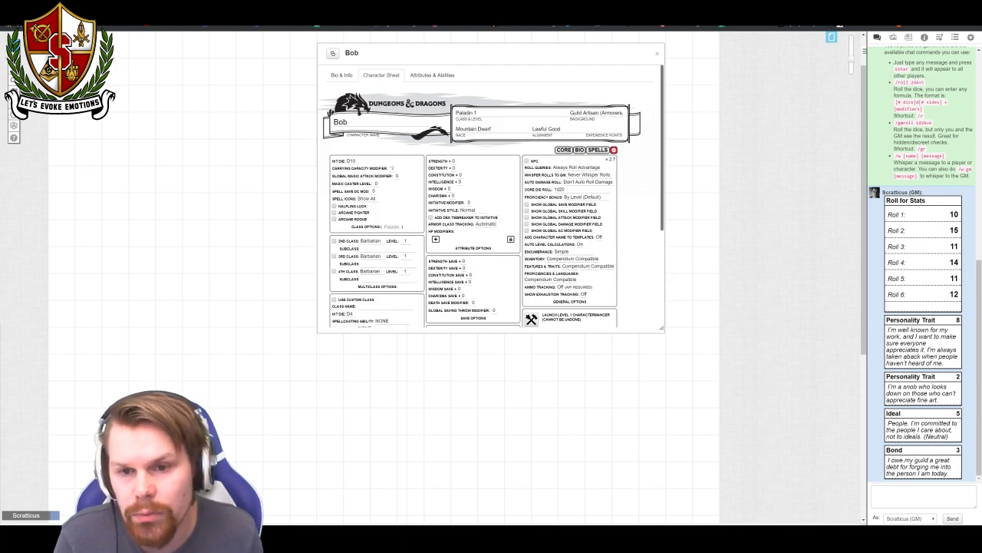
scroll(603, 243, down, 3)
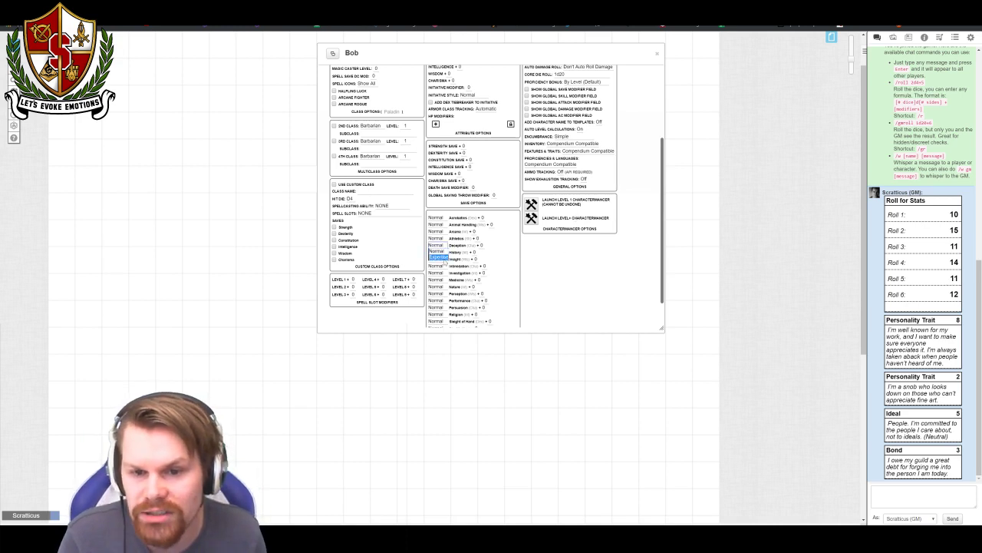
scroll(566, 223, up, 2)
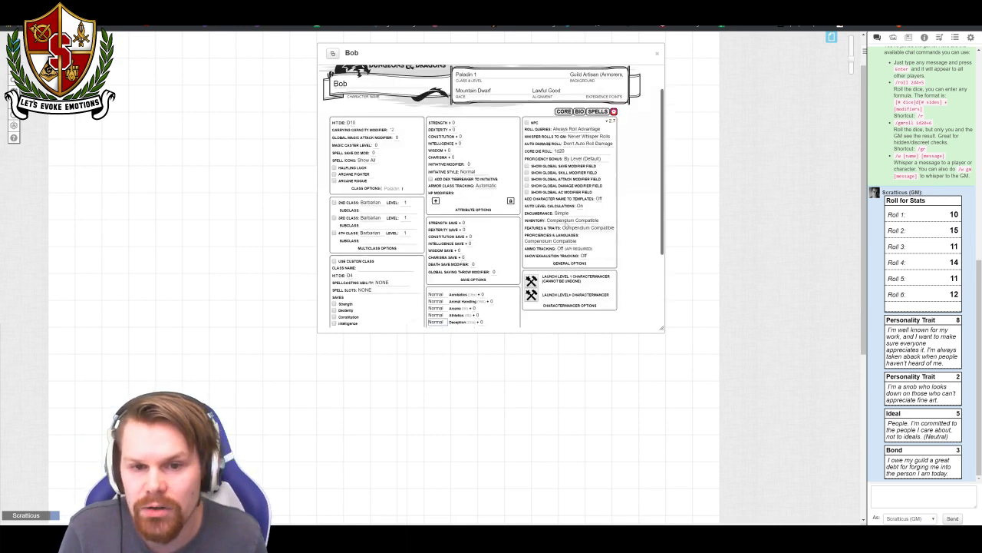
scroll(630, 258, up, 1)
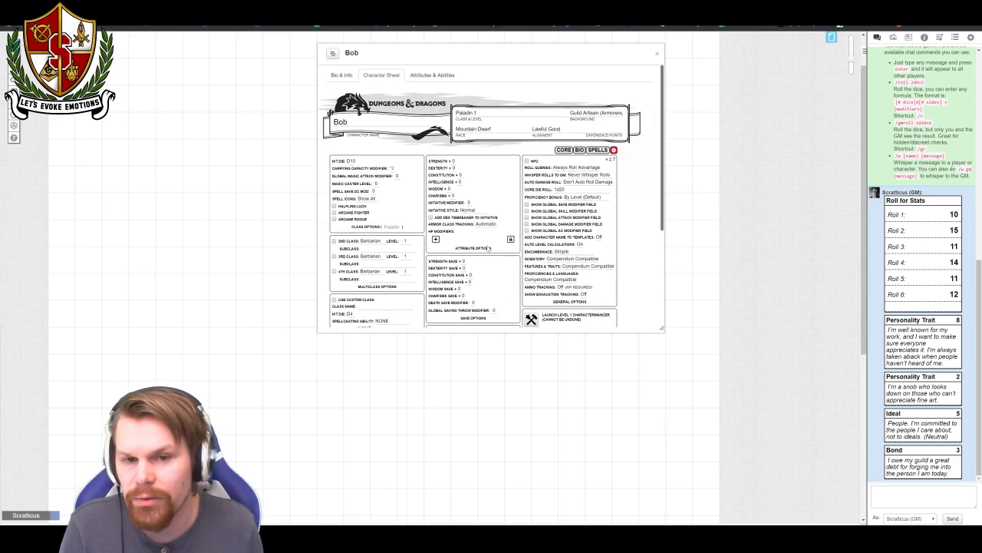
scroll(488, 248, down, 4)
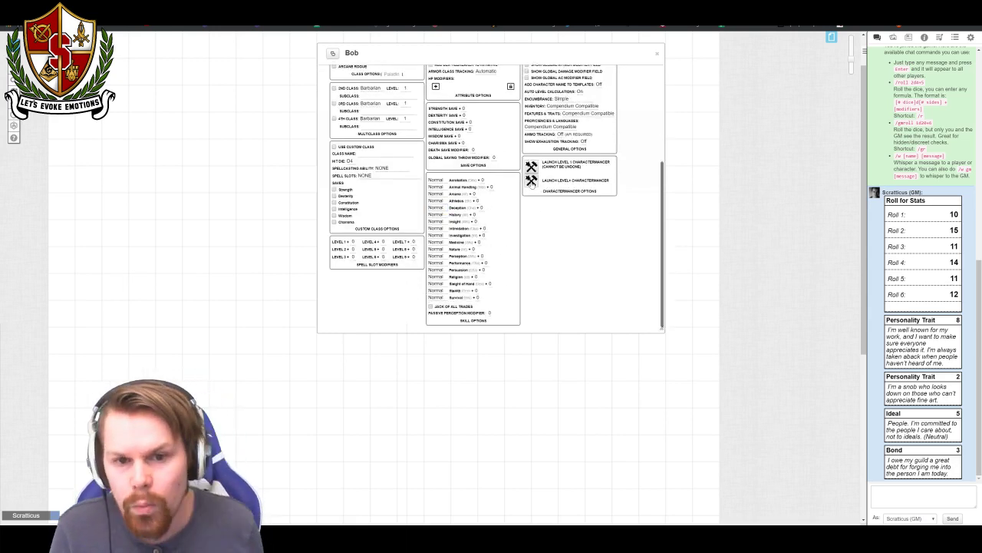
click(531, 181)
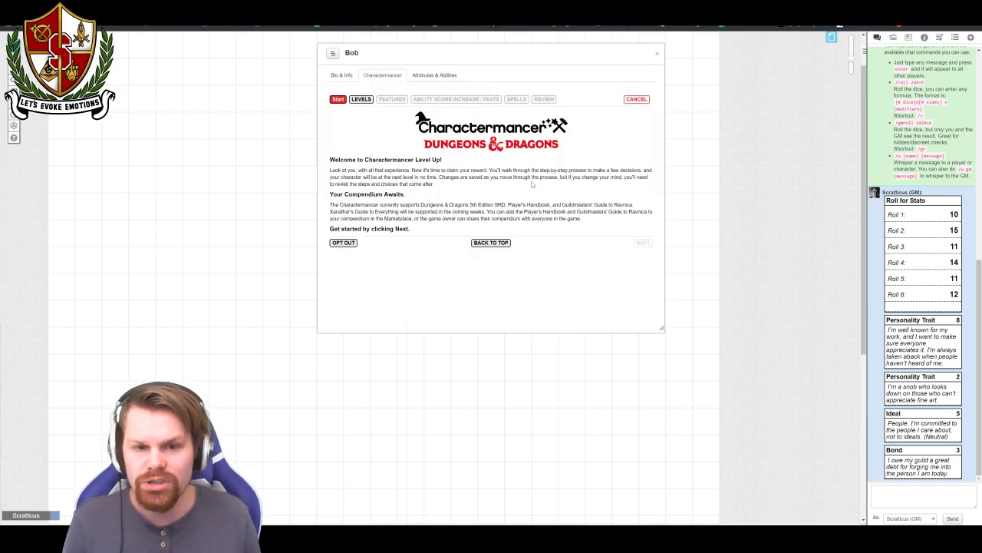
click(643, 243)
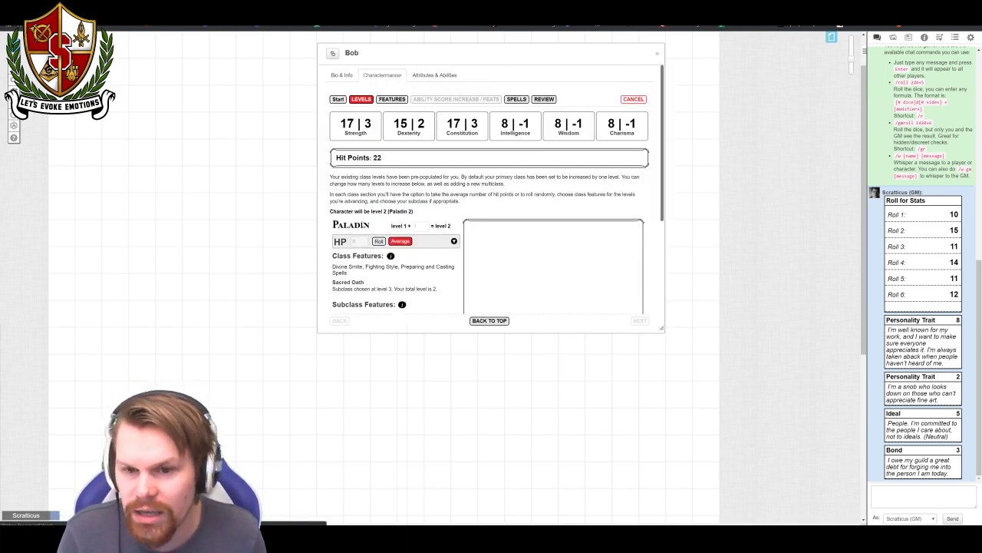
- Add 5 levels to the paladin class and roll the hit points for the new levels
scroll(417, 228, down, 3)
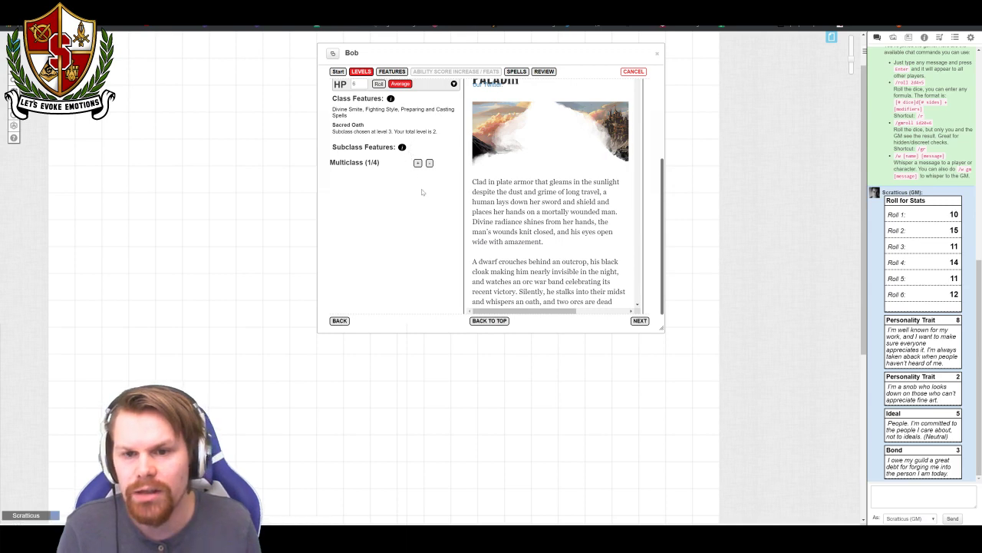
scroll(423, 192, up, 3)
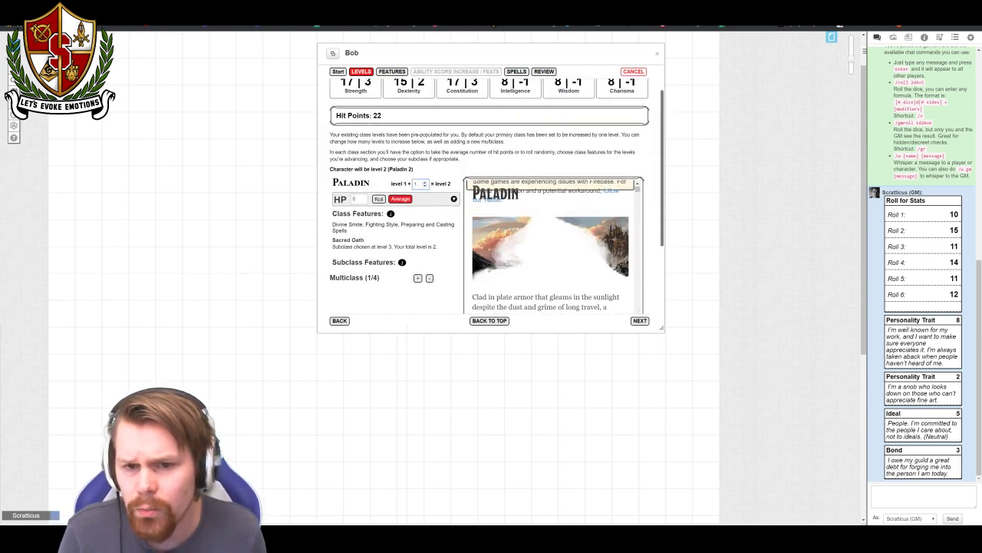
double_click(415, 184)
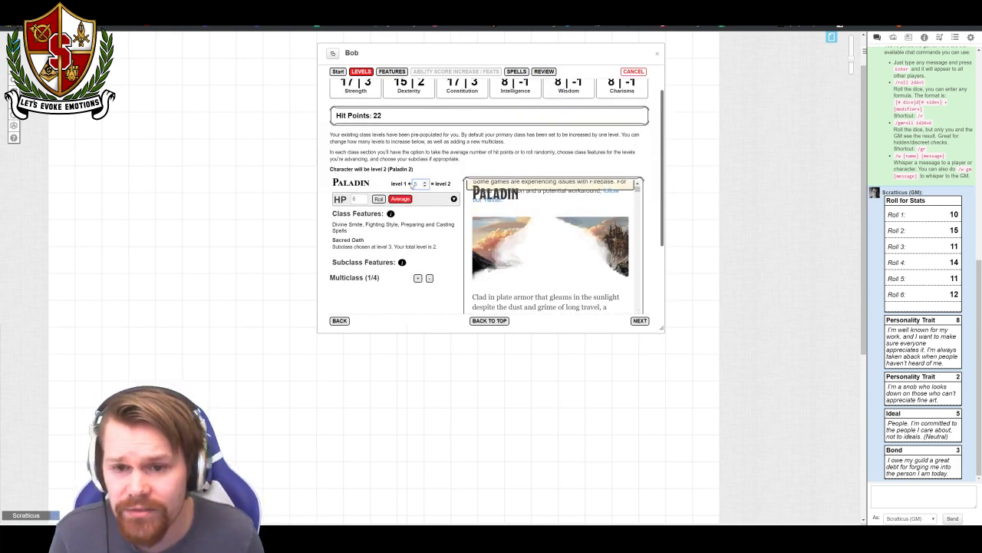
text(5)
click(379, 200)
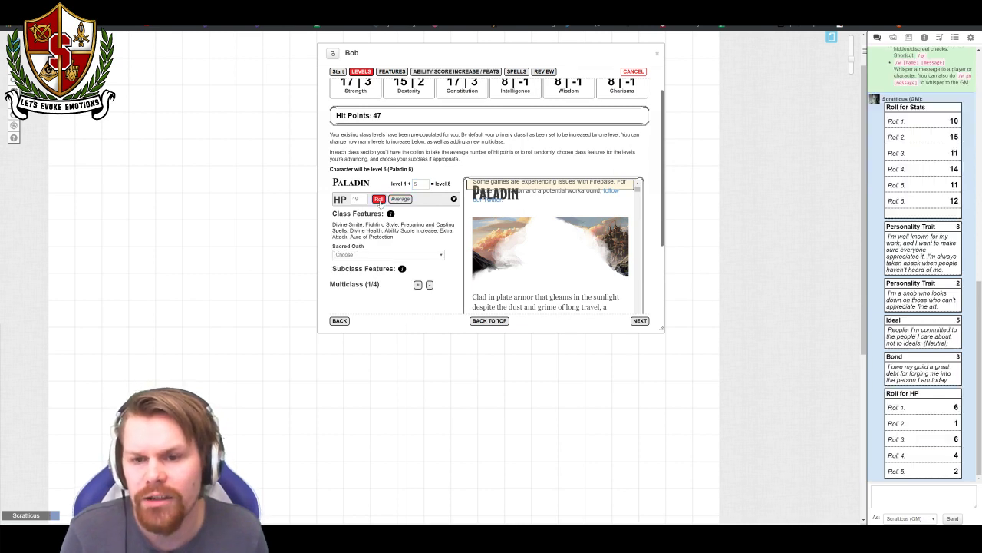
- Choose Oath of Vengeance (PHB) as the Sacred Oath and advance to the features stage
click(425, 256)
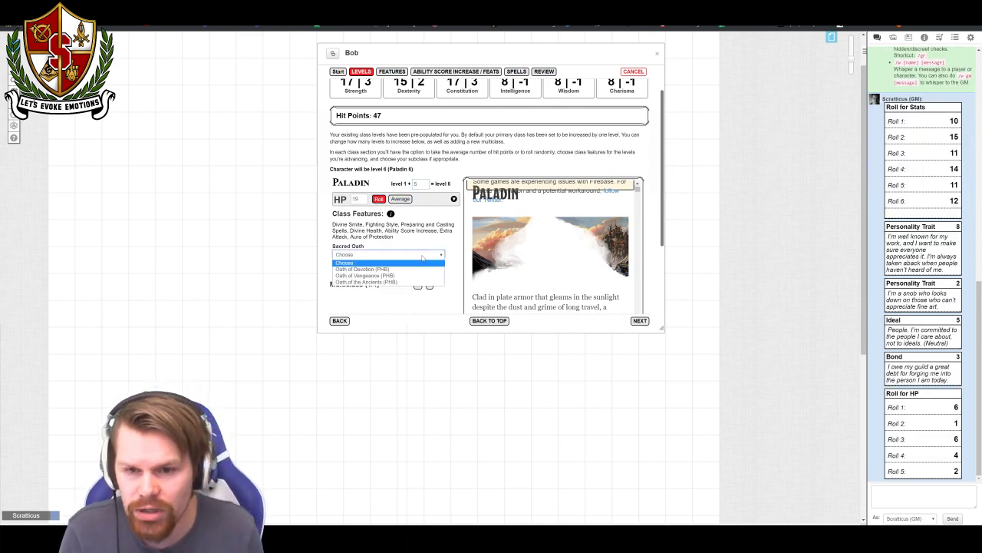
click(403, 276)
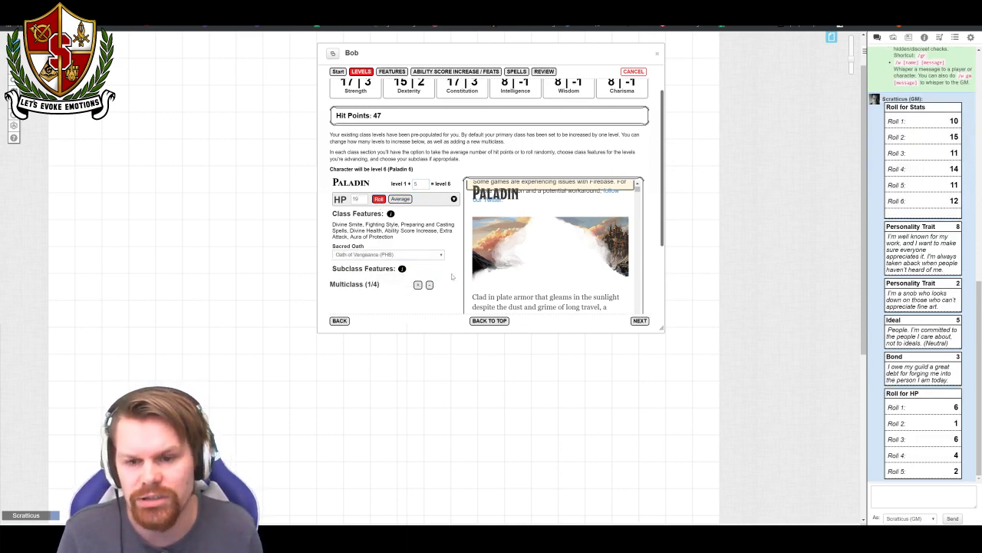
click(641, 321)
scroll(468, 252, down, 3)
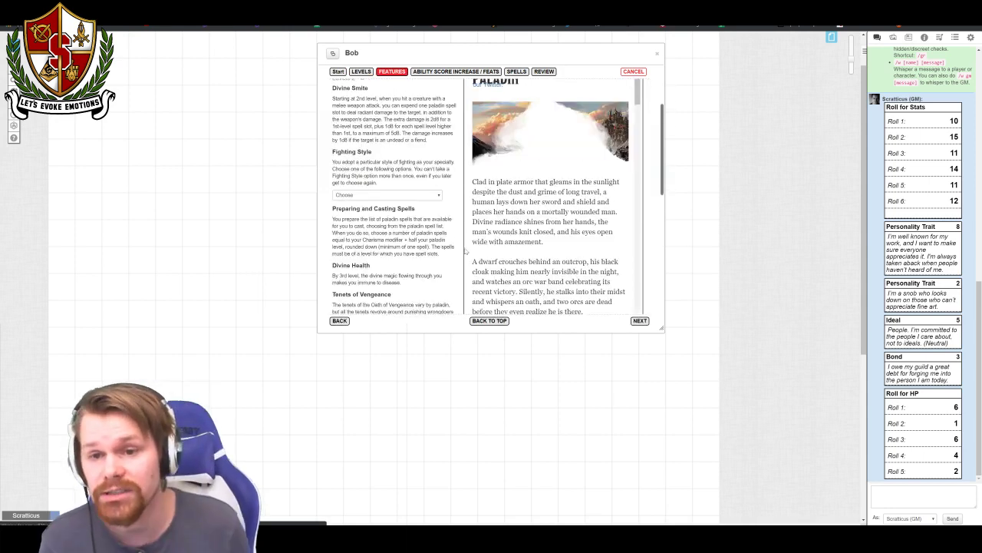
scroll(461, 230, up, 5)
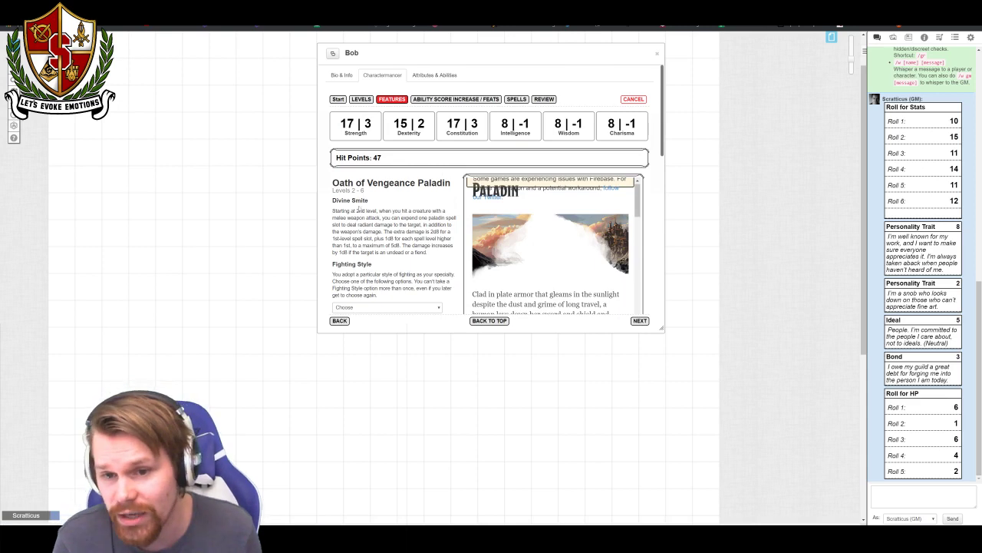
- Choose Protection as the paladin's Fighting Style, review the other new features, and advance to the ability score increase stage
scroll(416, 211, down, 1)
scroll(401, 230, down, 1)
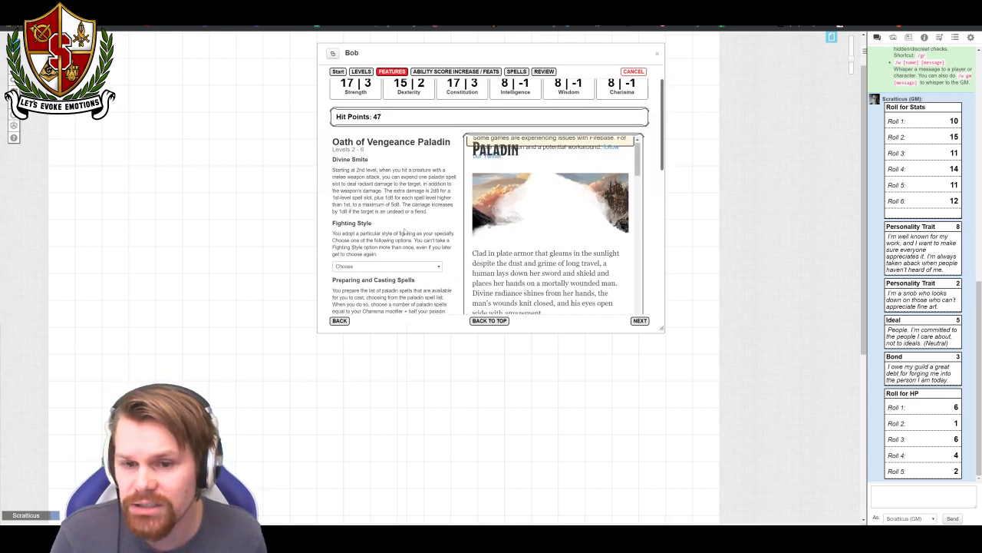
click(419, 231)
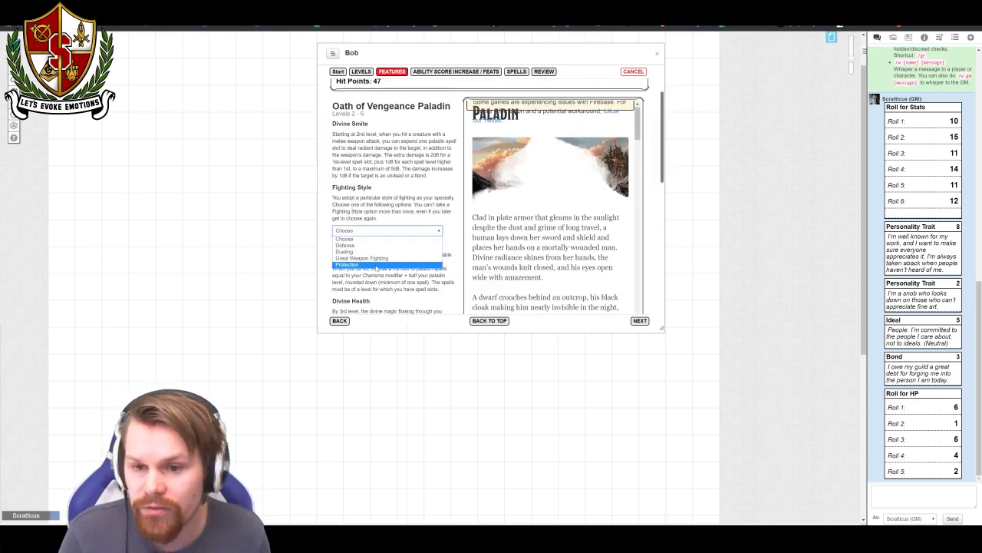
click(382, 264)
scroll(445, 260, down, 3)
scroll(444, 259, down, 8)
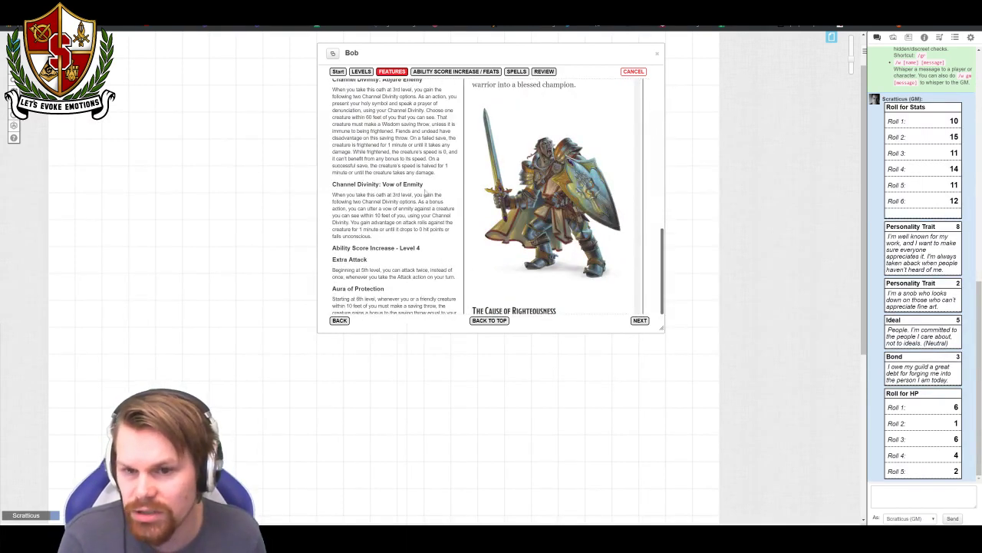
scroll(400, 185, down, 1)
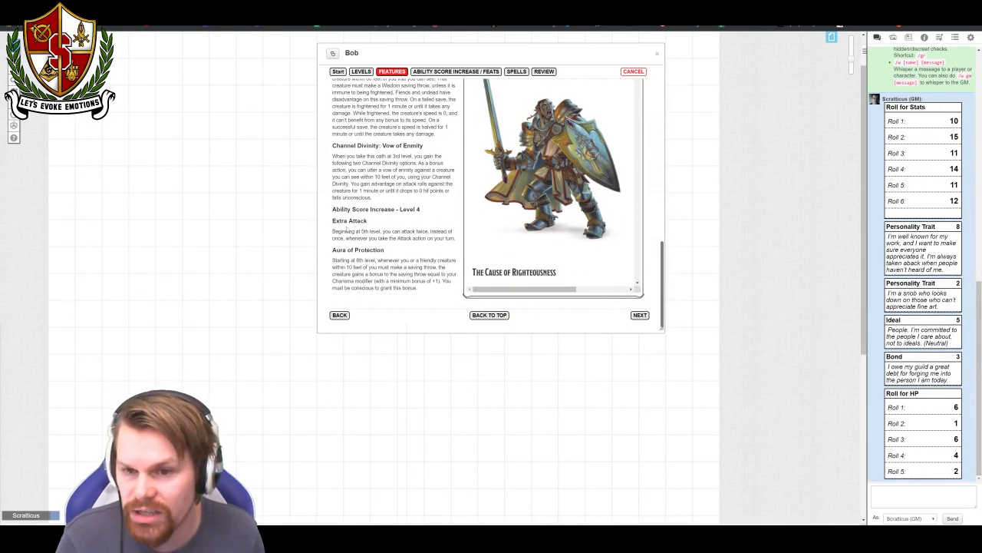
click(634, 315)
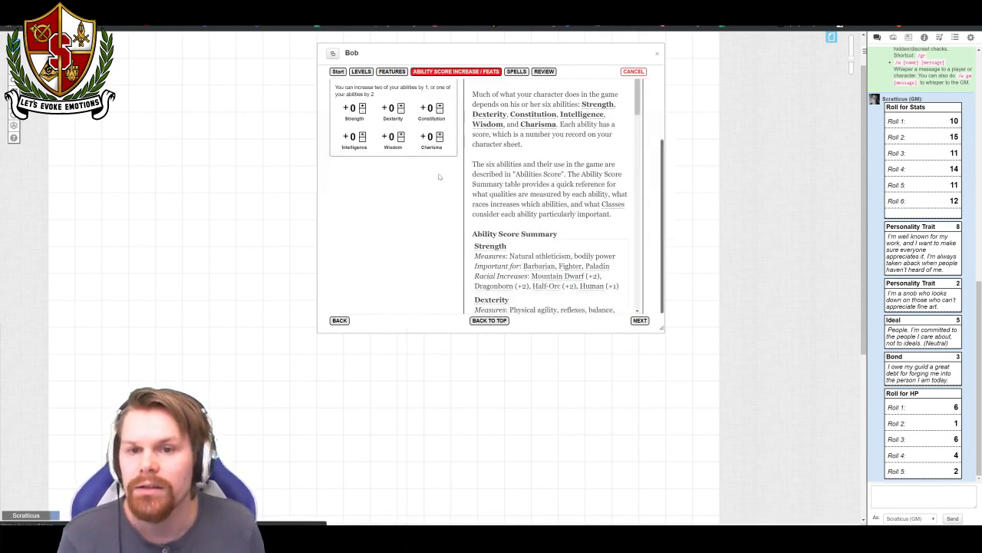
- Spend the level 4 ability score increase on +2 Charisma and advance to the spells stage
scroll(440, 181, up, 3)
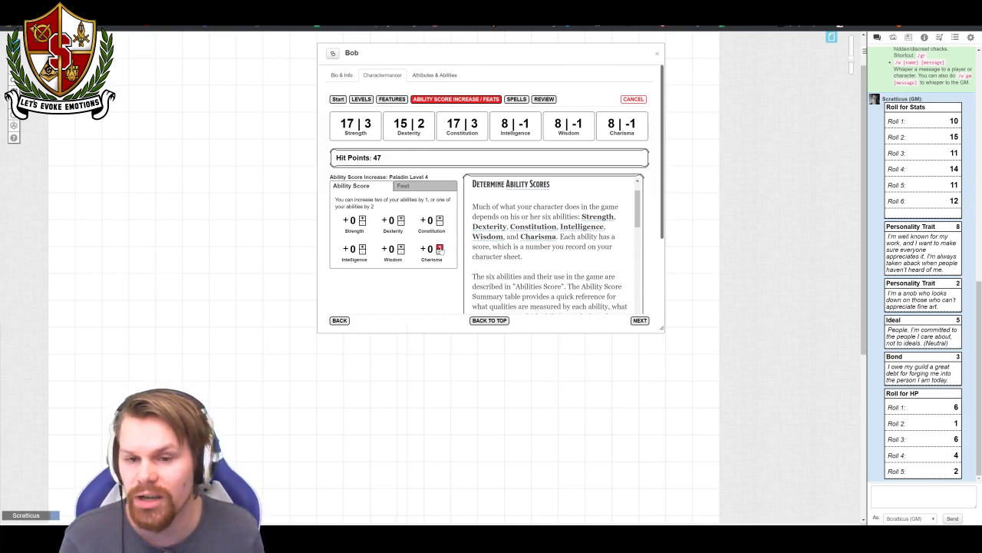
click(440, 248)
click(440, 248)
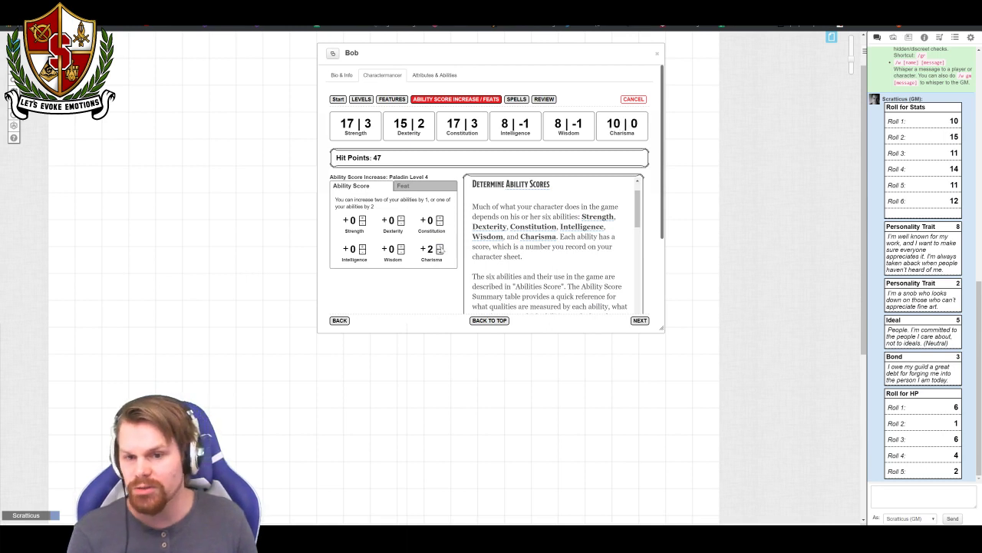
click(638, 319)
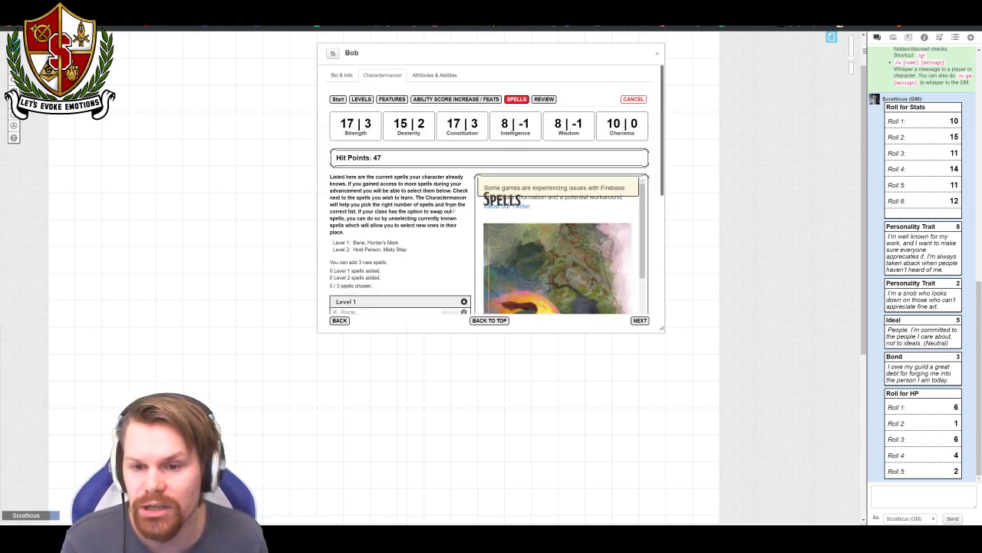
- Add the level 1 spells Compelled Duel, Cure Wounds and Heroism, and apply the level-up changes to the character
scroll(452, 211, down, 2)
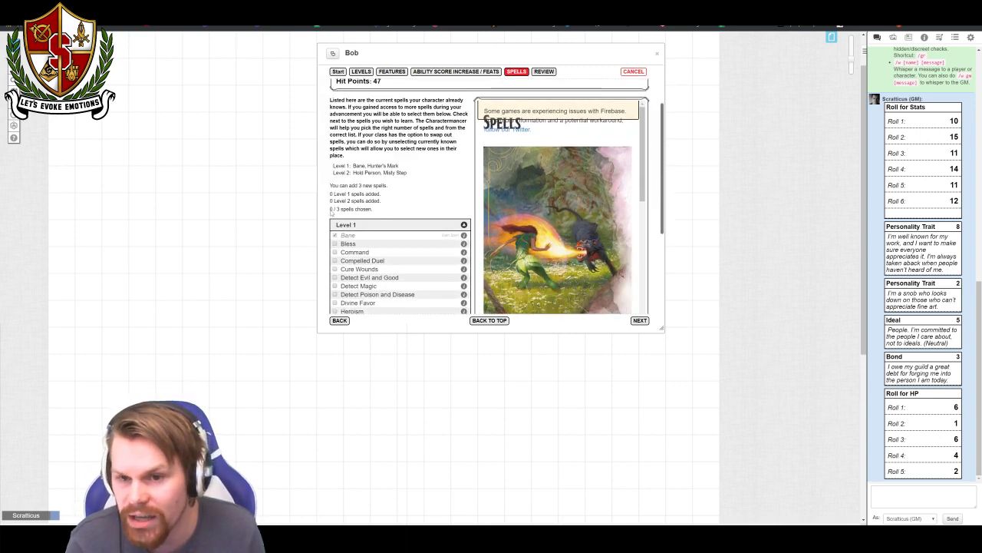
scroll(442, 199, down, 3)
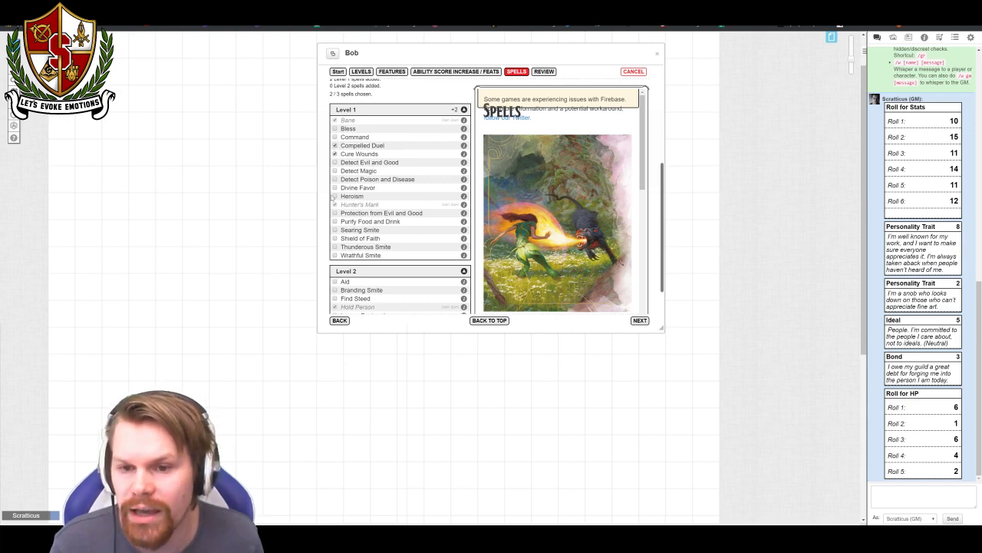
click(334, 196)
click(641, 320)
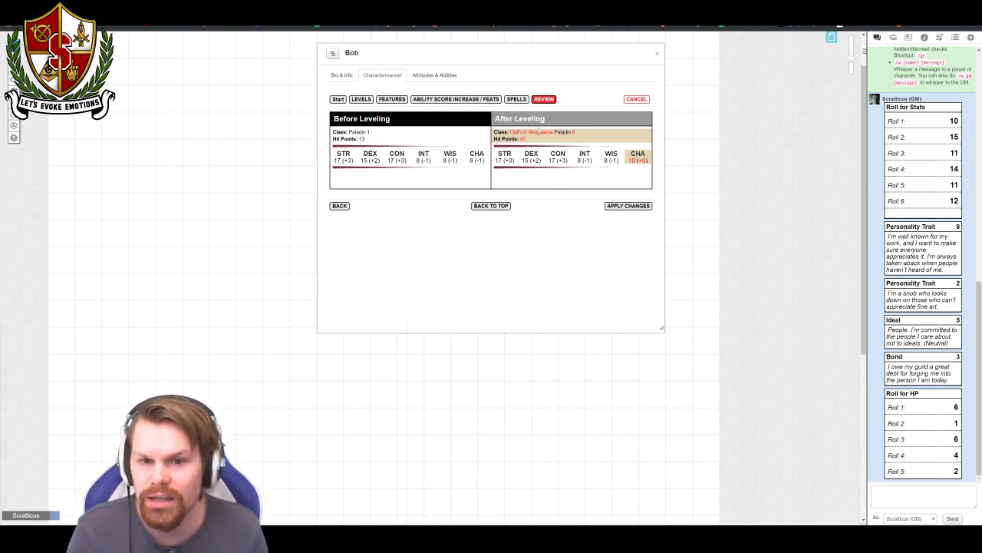
click(642, 207)
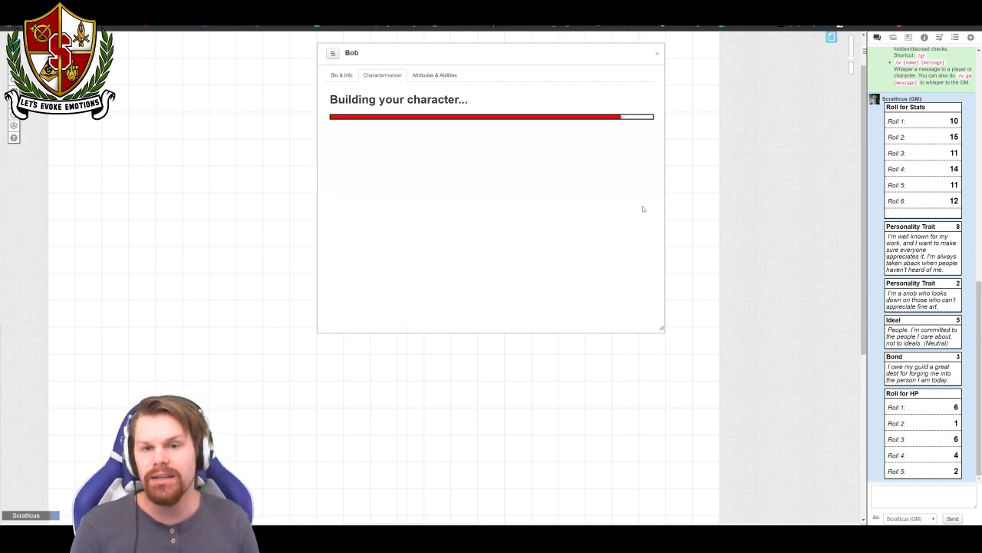
click(570, 149)
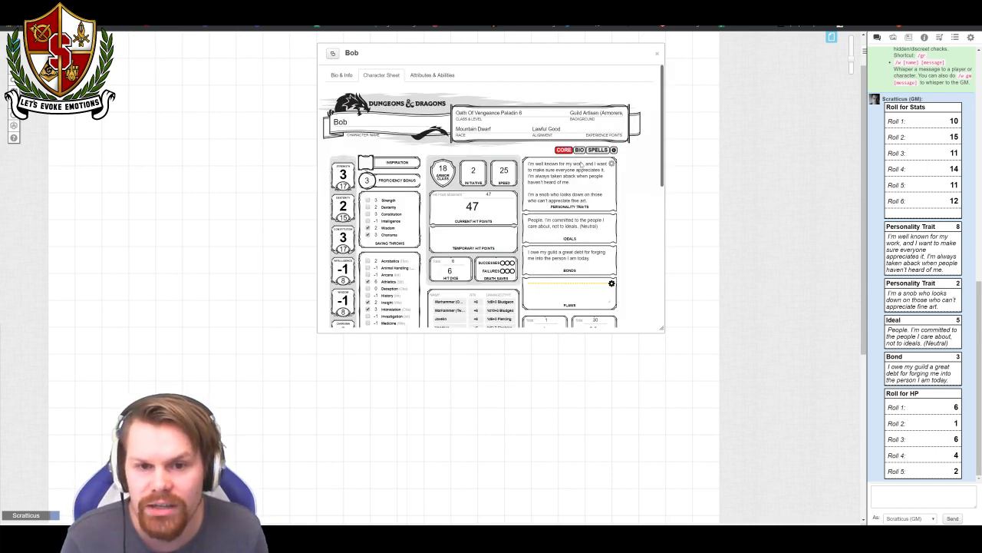
- Expand the Lay on Hands feature on the character sheet and post its description to the chat
scroll(623, 198, down, 1)
scroll(622, 199, down, 4)
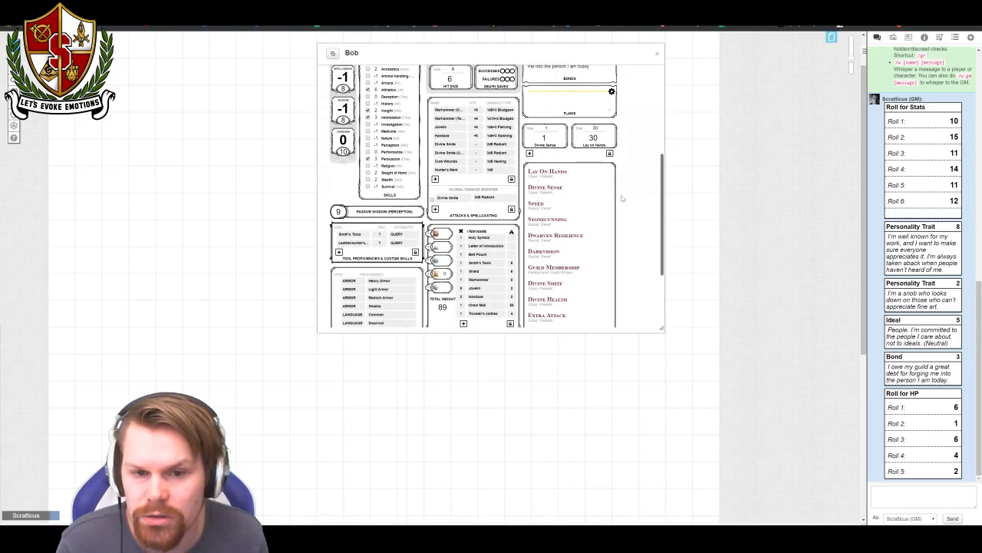
click(542, 174)
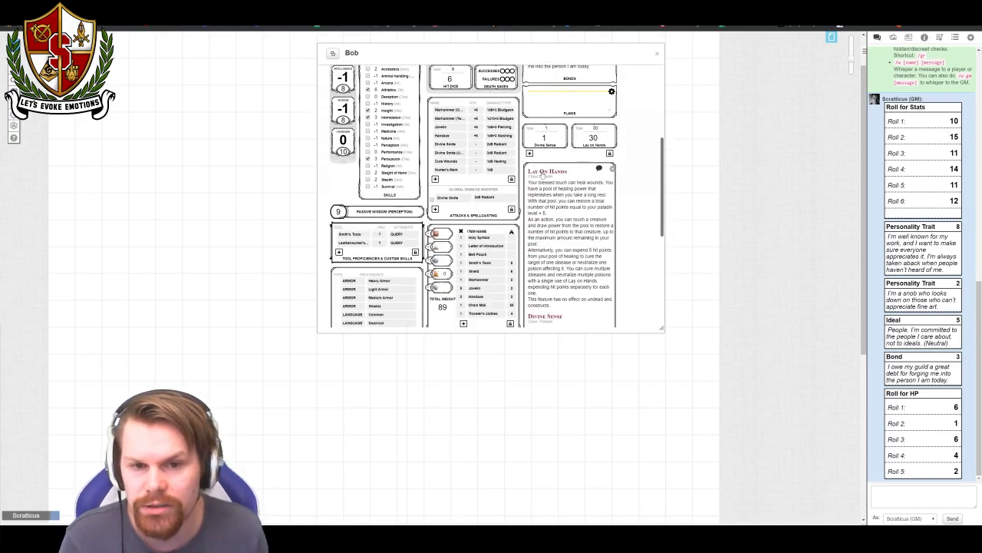
click(600, 169)
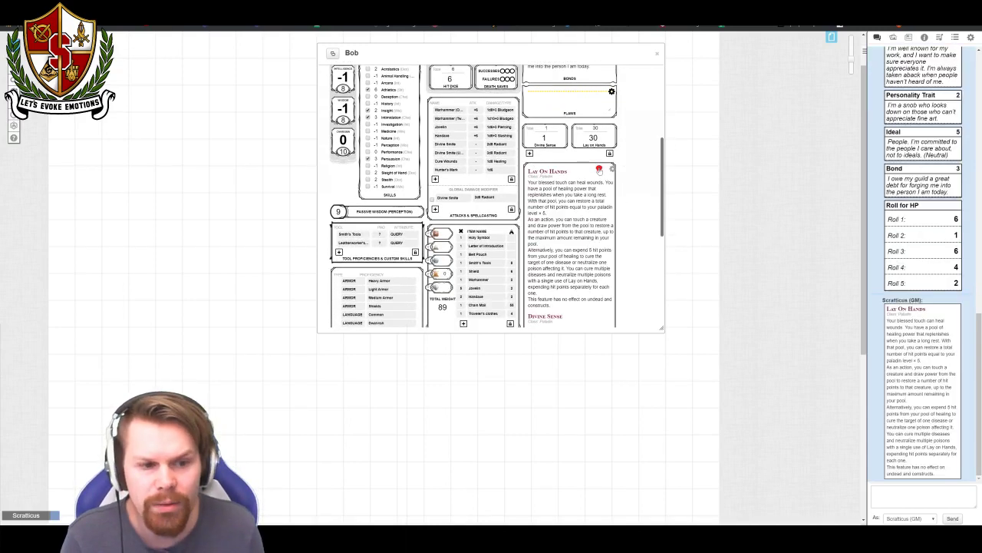
- Set the attribute of the Smith's Tools proficiency to Wisdom
scroll(435, 214, down, 2)
scroll(413, 196, down, 1)
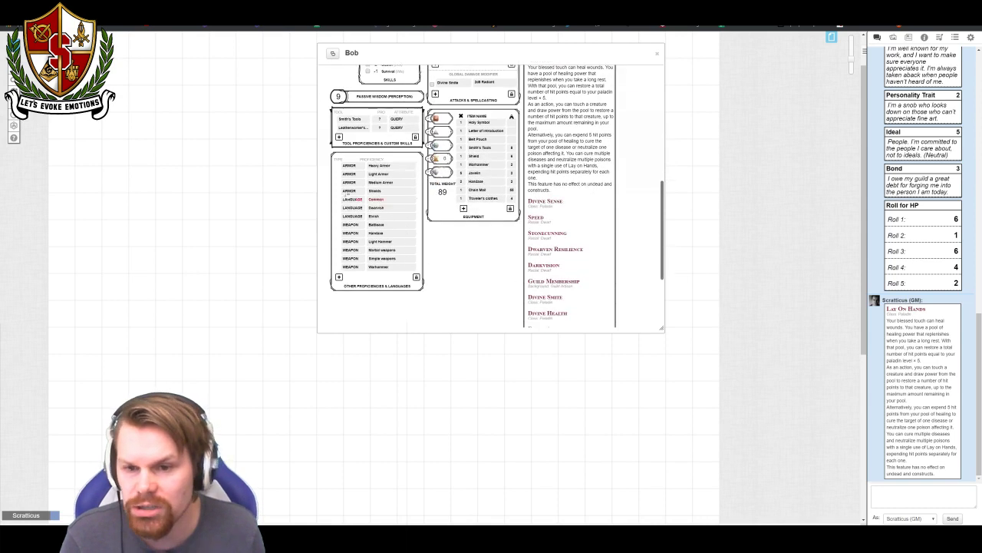
scroll(412, 194, up, 2)
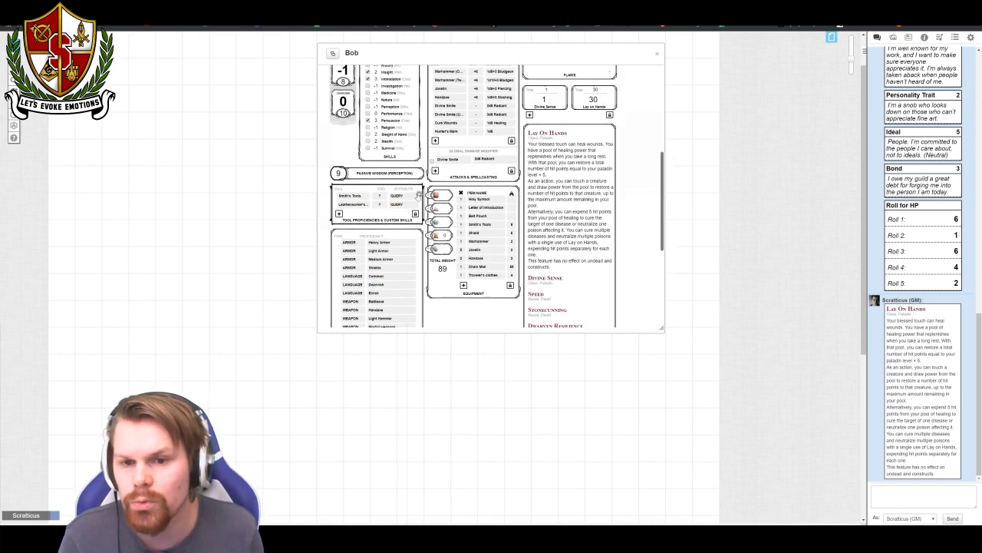
click(419, 195)
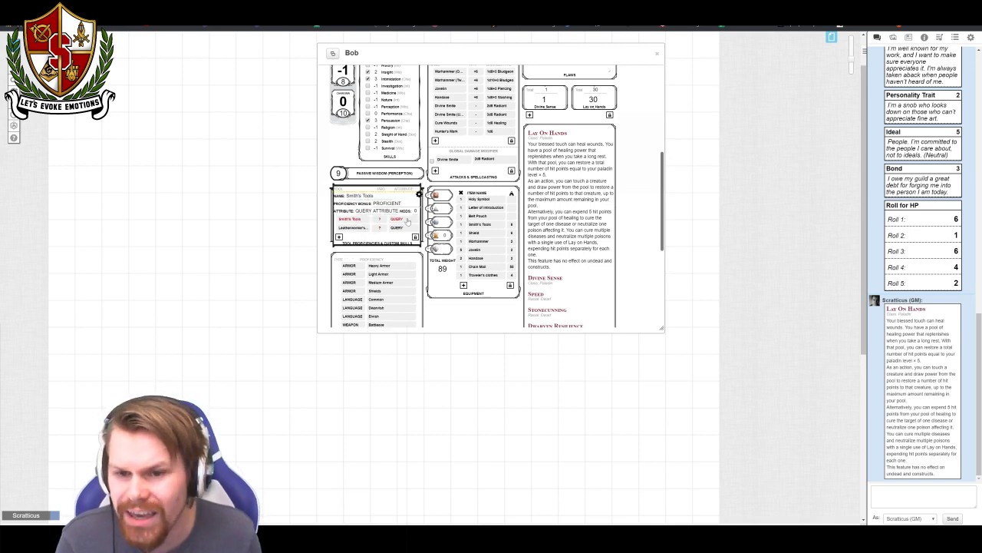
click(391, 210)
click(366, 241)
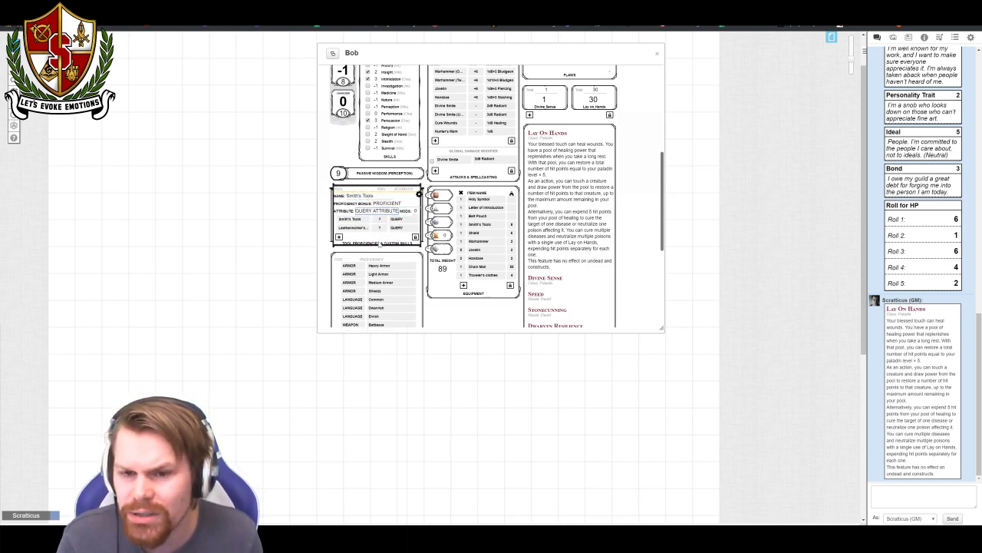
- Set the attribute of the Leatherworker's Tools proficiency to Wisdom and close the tool proficiency editing
click(419, 228)
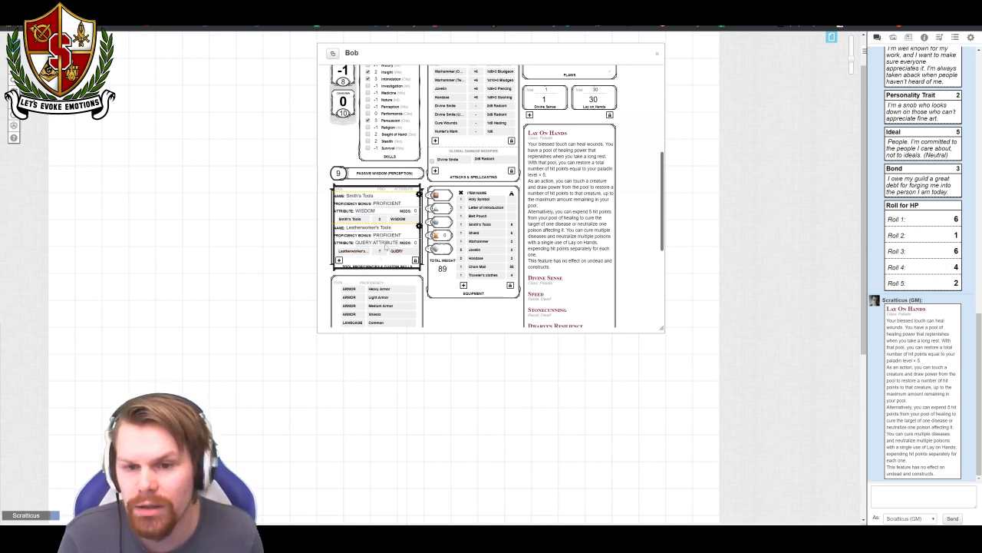
click(388, 244)
click(392, 273)
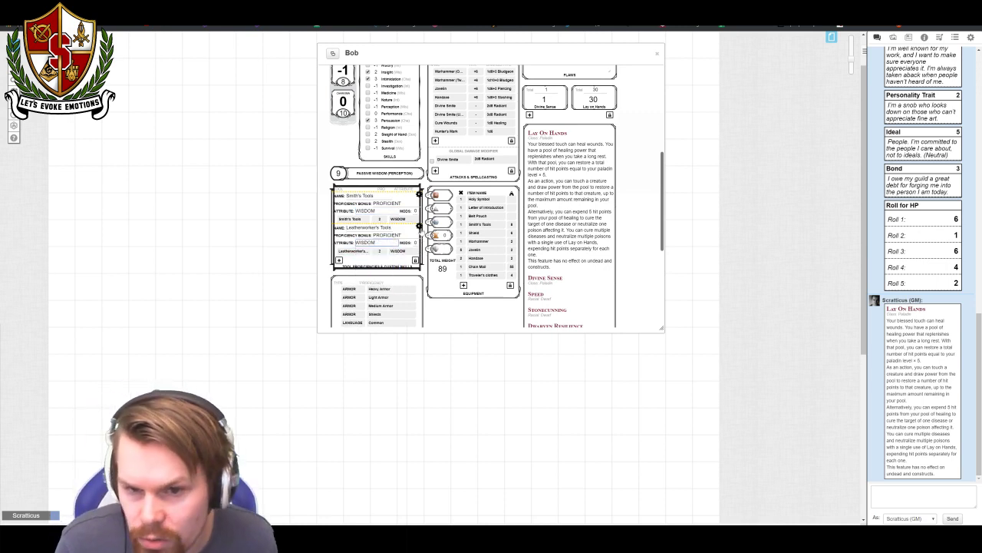
click(420, 229)
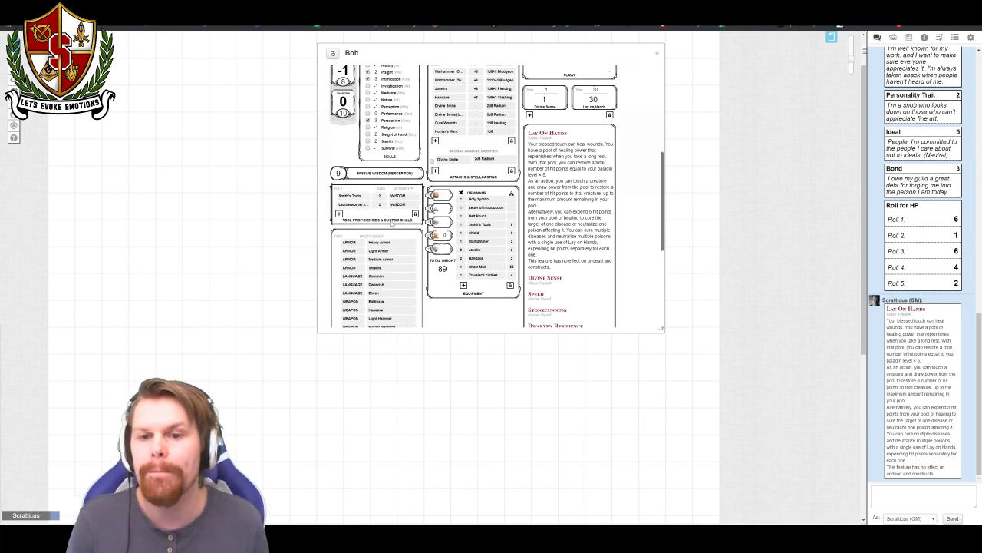
- Collapse the Lay on Hands description and expand the Divine Smite description in the features and traits
scroll(419, 201, up, 5)
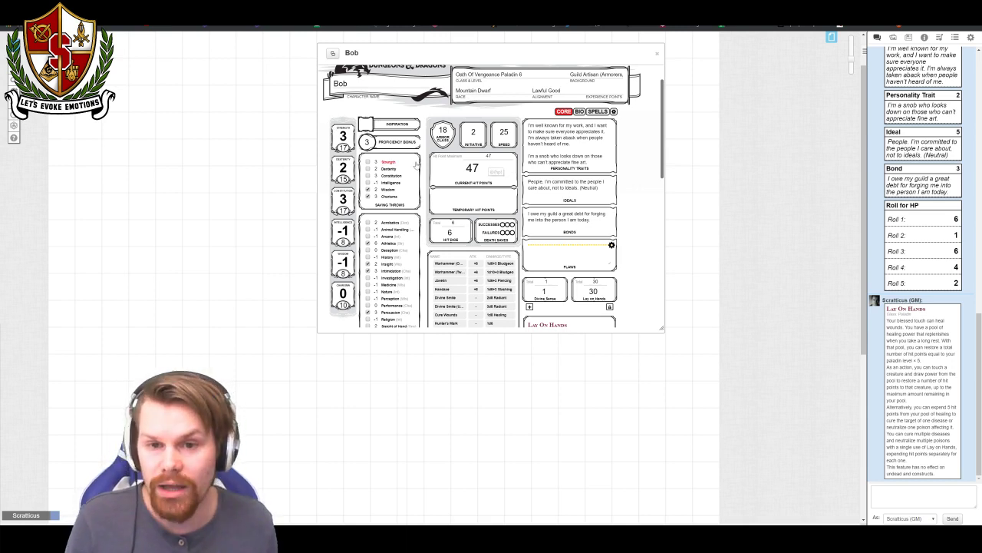
scroll(542, 150, down, 5)
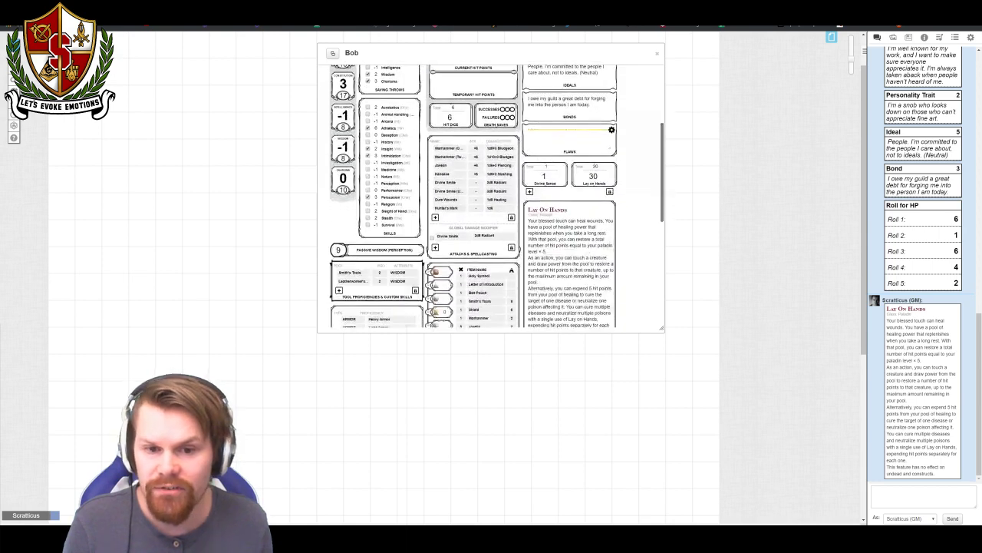
click(548, 94)
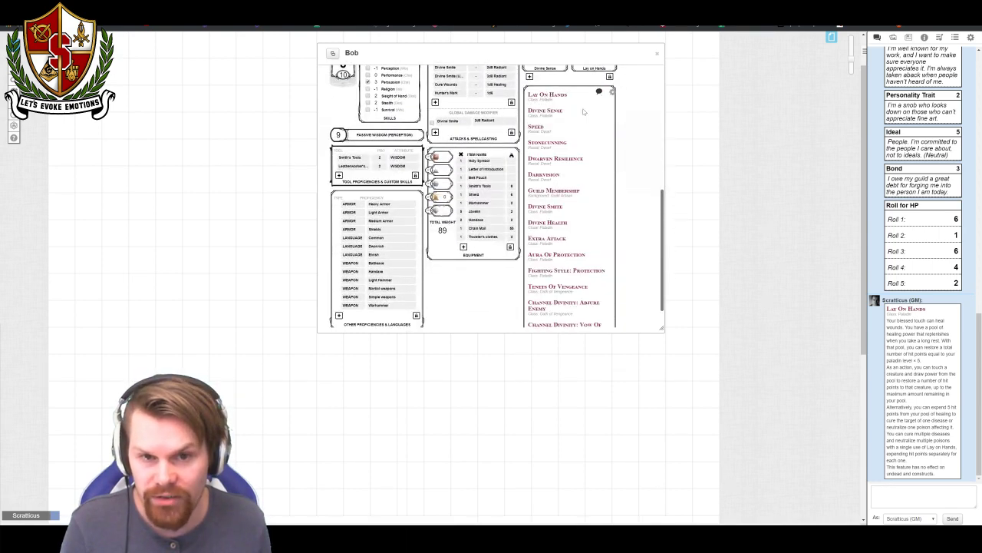
scroll(606, 170, down, 1)
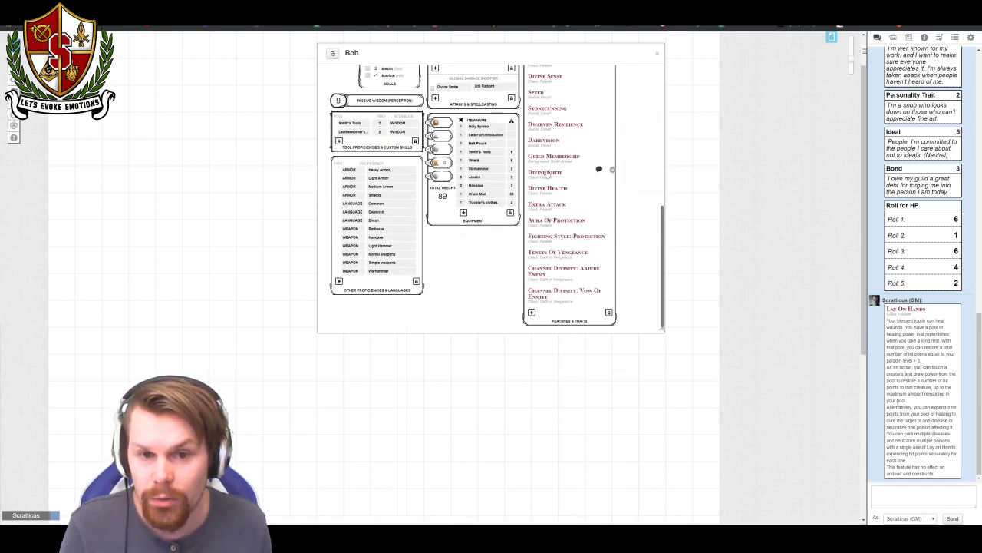
click(547, 173)
scroll(546, 176, up, 2)
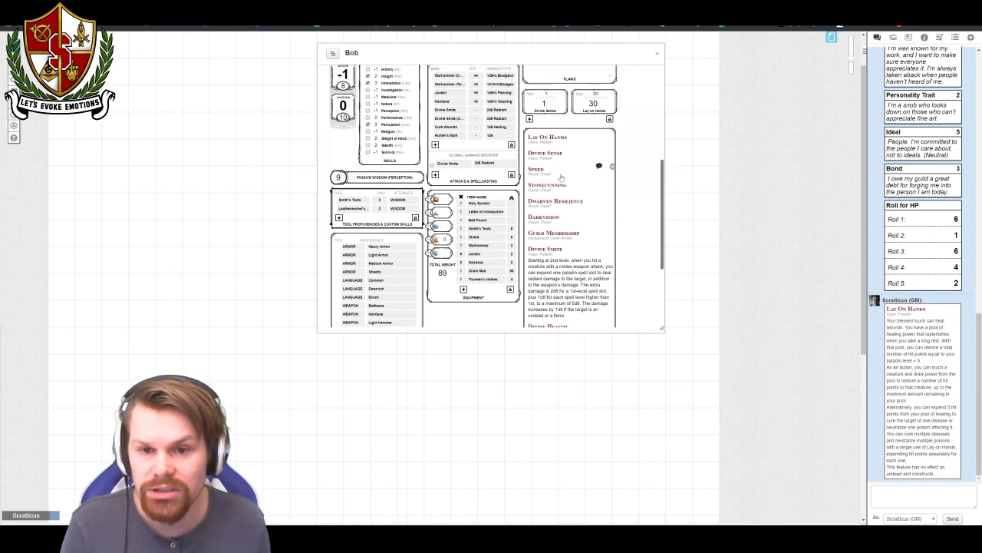
- Roll the one-handed Warhammer's attack and damage, and repeat both rolls with the Divine Smite global damage modifier enabled
scroll(465, 176, up, 1)
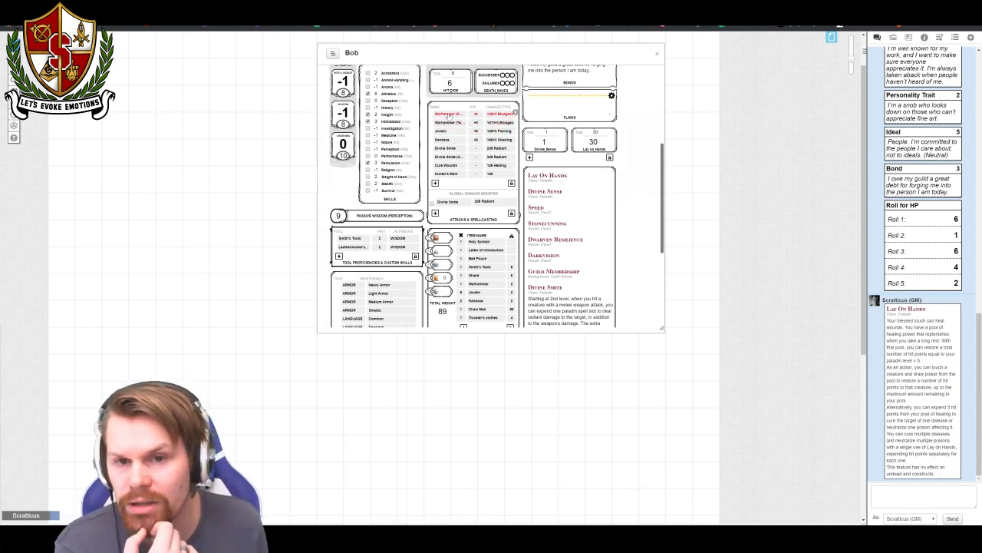
click(448, 113)
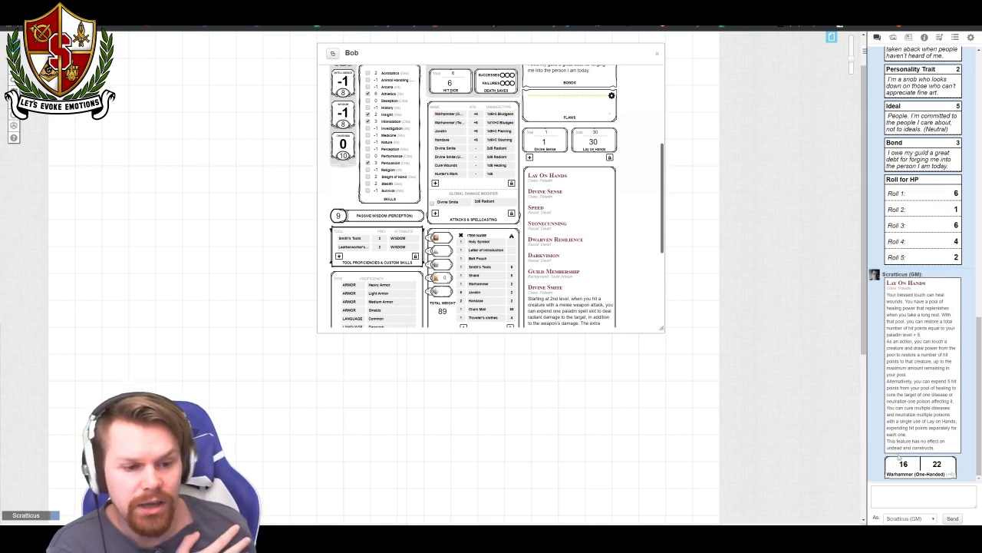
click(927, 475)
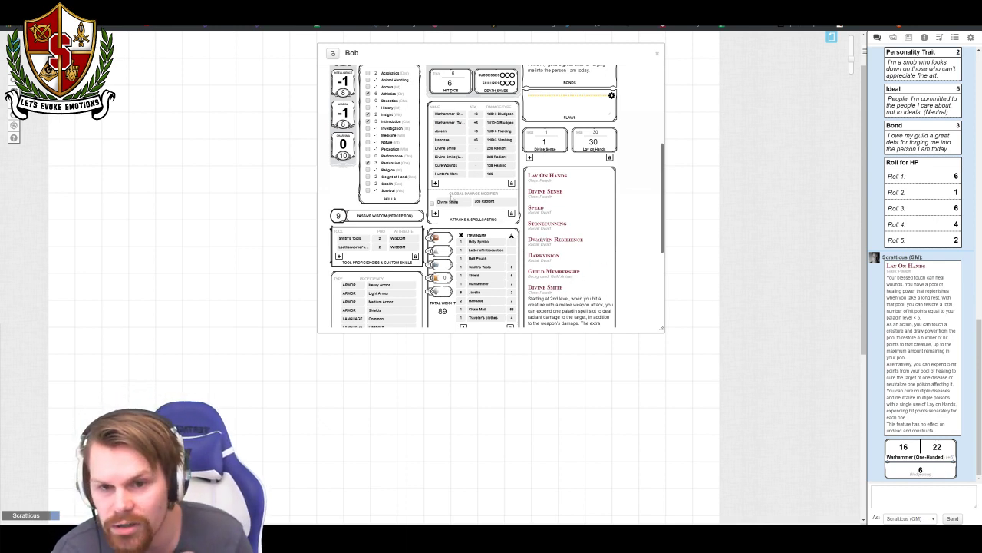
click(432, 203)
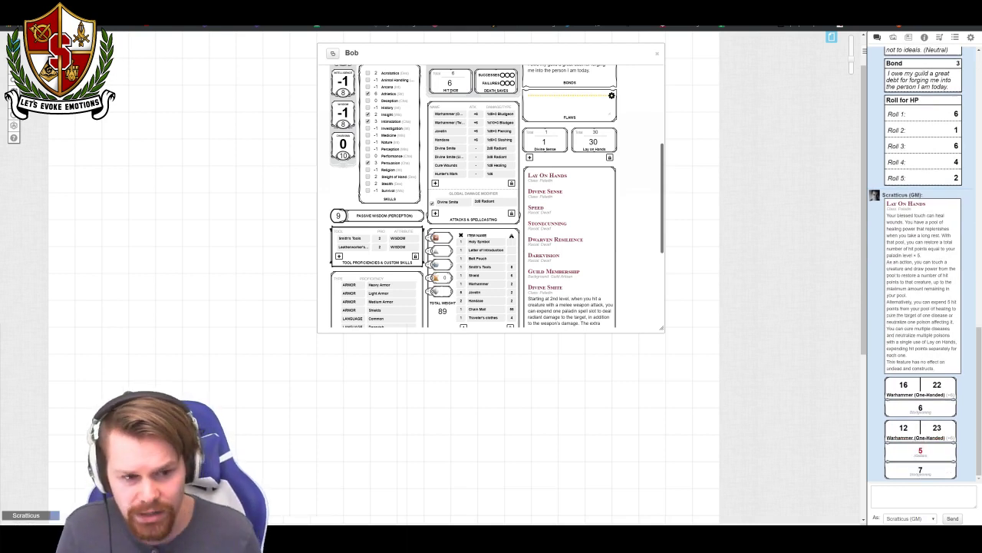
mouse_move(917, 453)
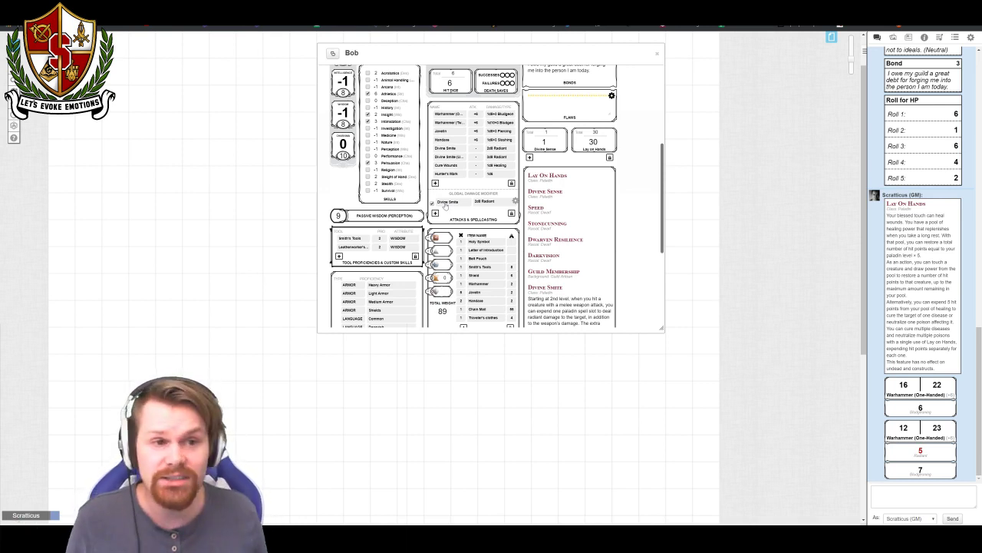
- Open the game's personal and game settings
scroll(514, 203, up, 3)
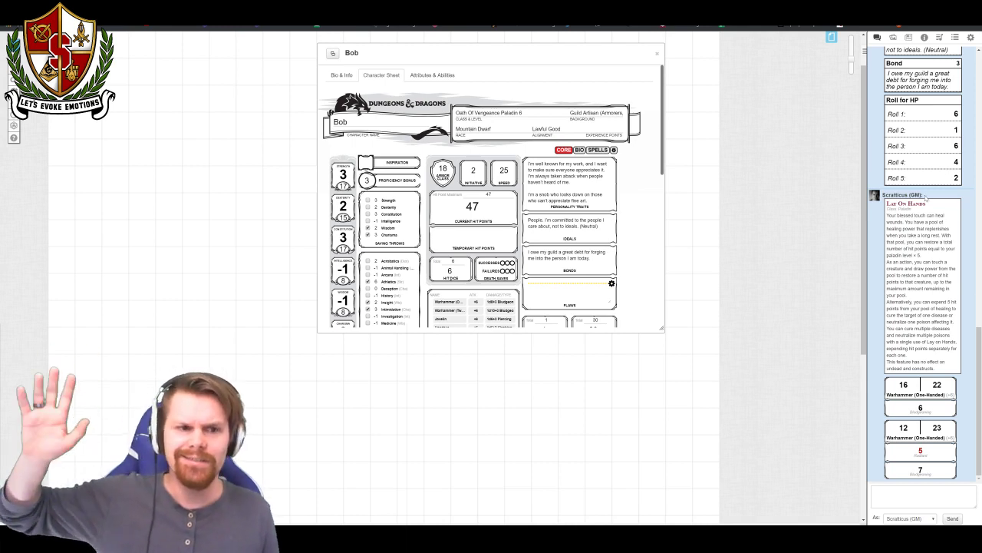
click(971, 37)
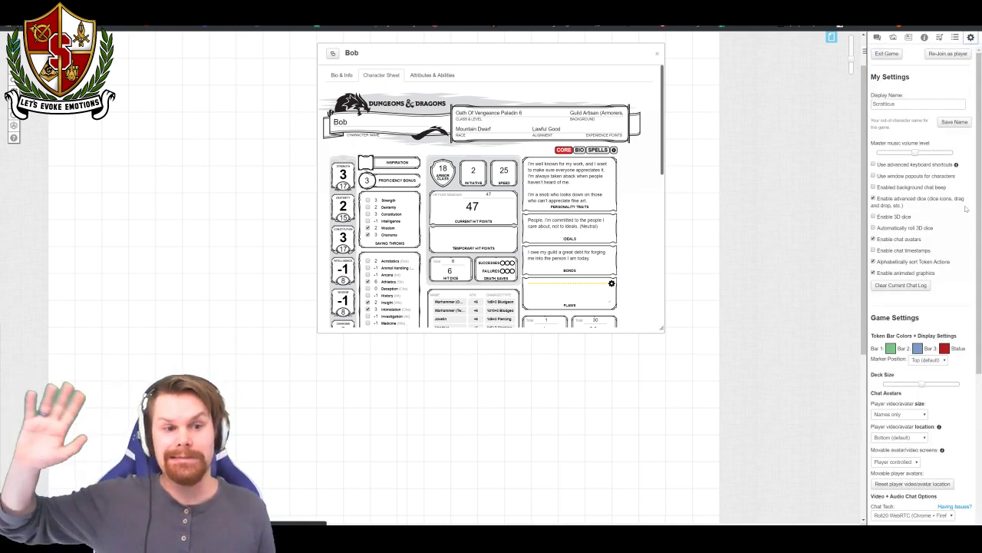